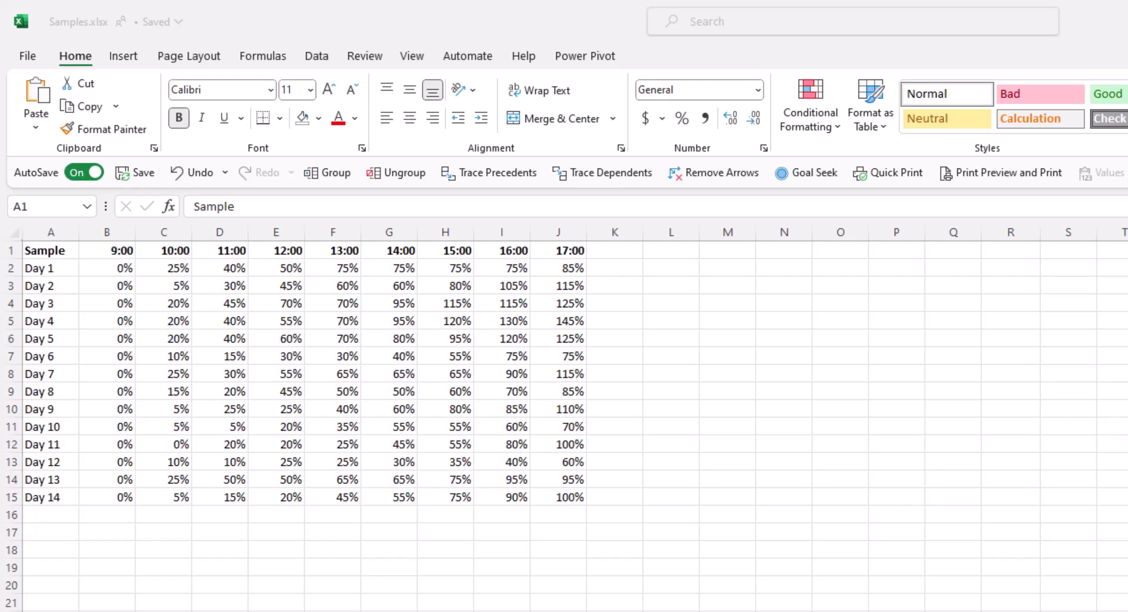
# Step: Label A17 'Mean' and enter =AVERAGE(B2:B15) in B17
pyautogui.click(60, 532)
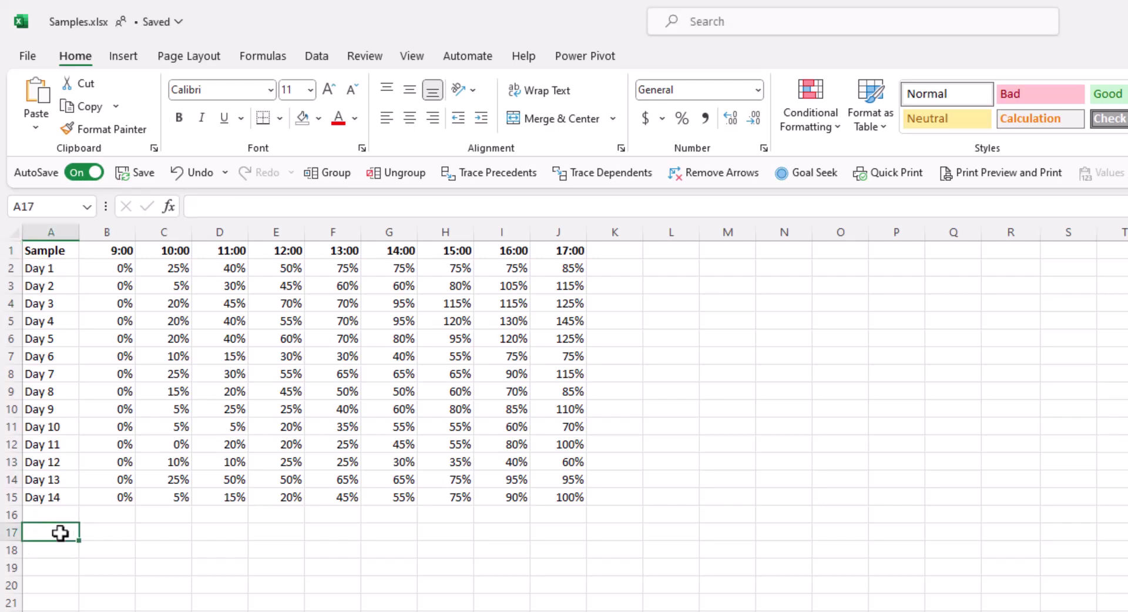
pyautogui.write('Mean')
pyautogui.press('Return')
pyautogui.press('Up')
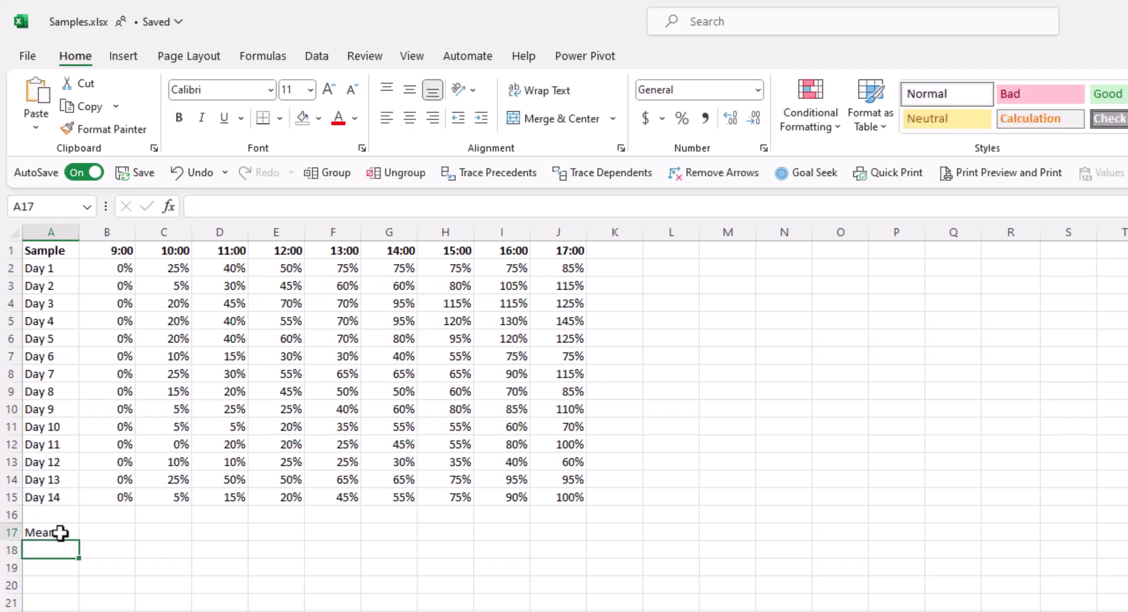
pyautogui.press('Right')
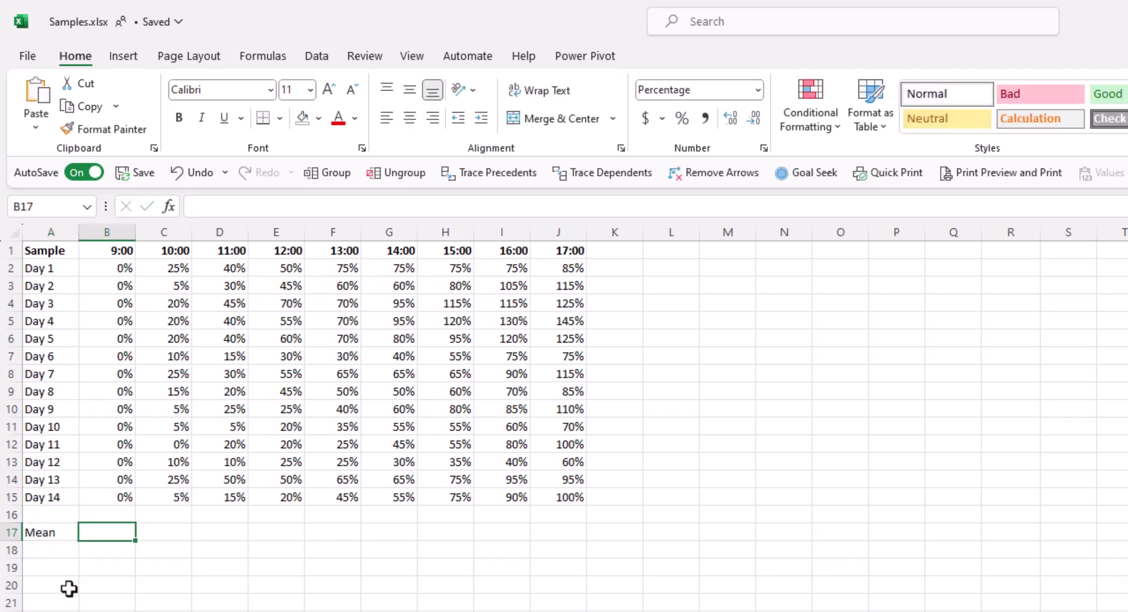
pyautogui.write('=a')
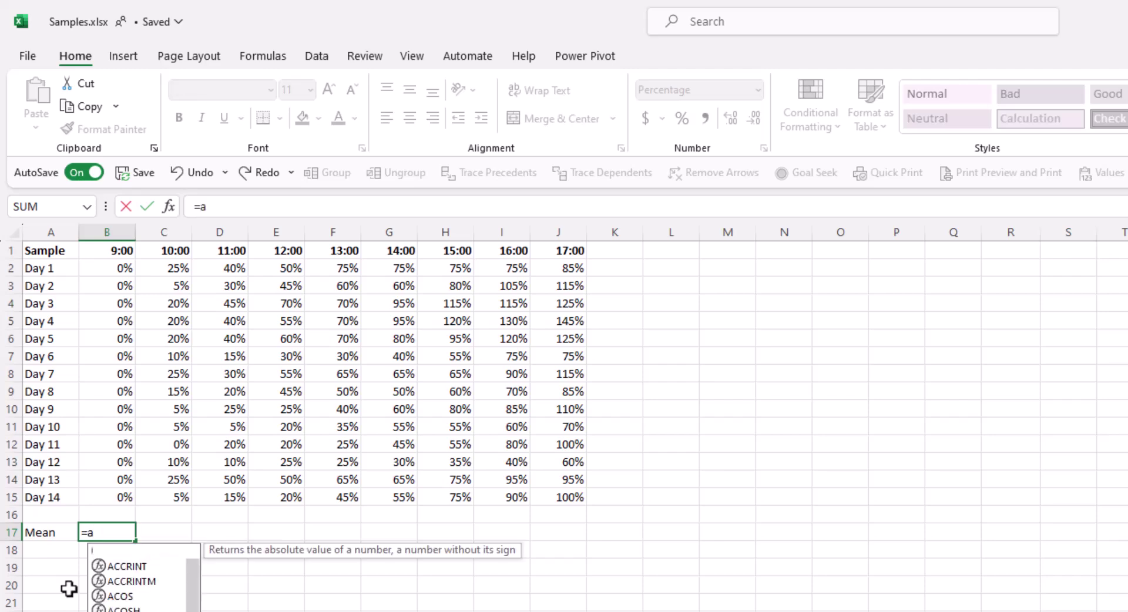
pyautogui.write('verage(')
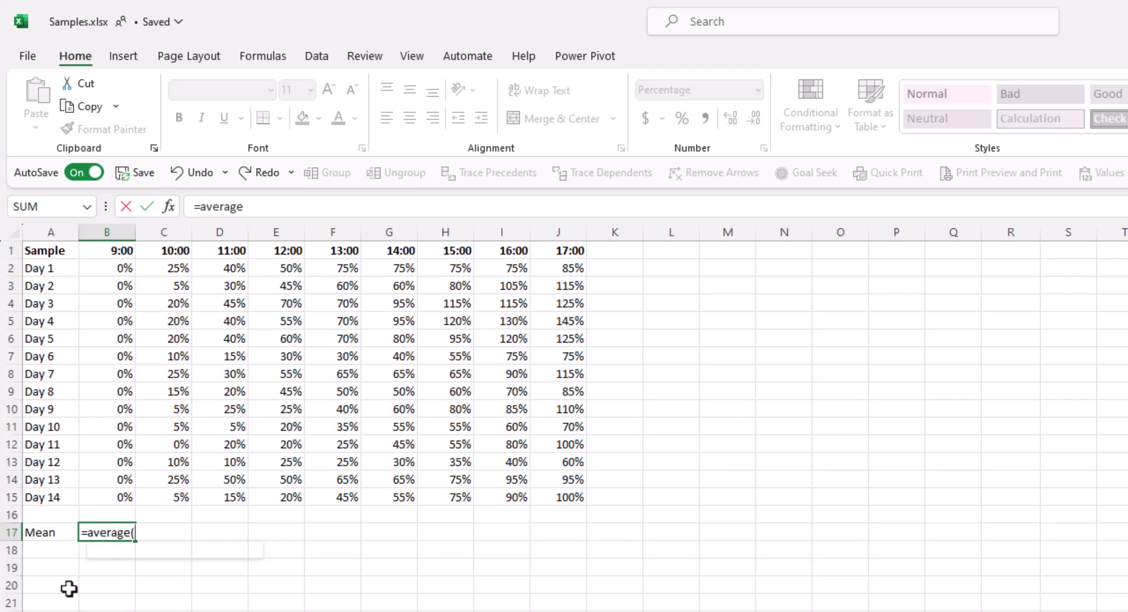
pyautogui.moveTo(118, 268); pyautogui.dragTo(120, 500)
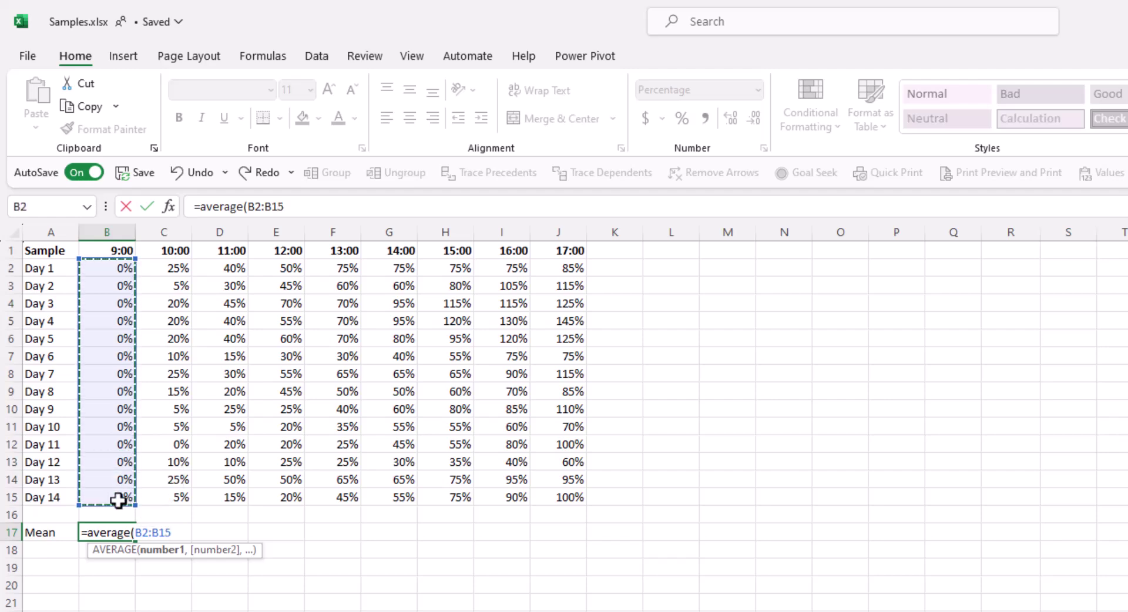
pyautogui.write(')')
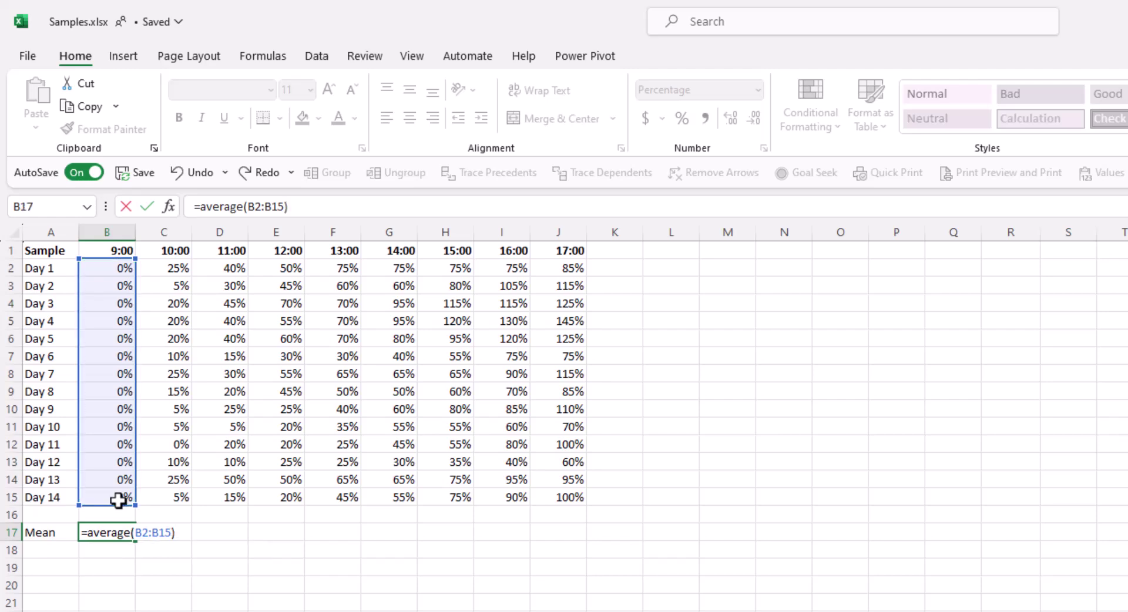
pyautogui.press('Return')
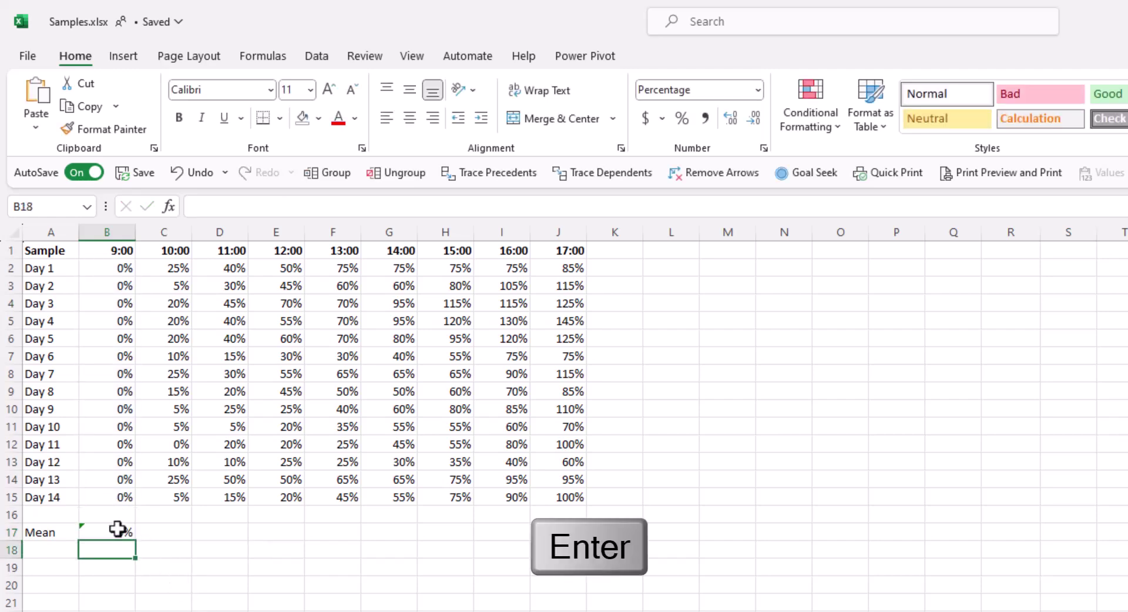
# Step: Fill the average formula across to J17 and confirm J17 averages J2:J15
pyautogui.click(118, 529)
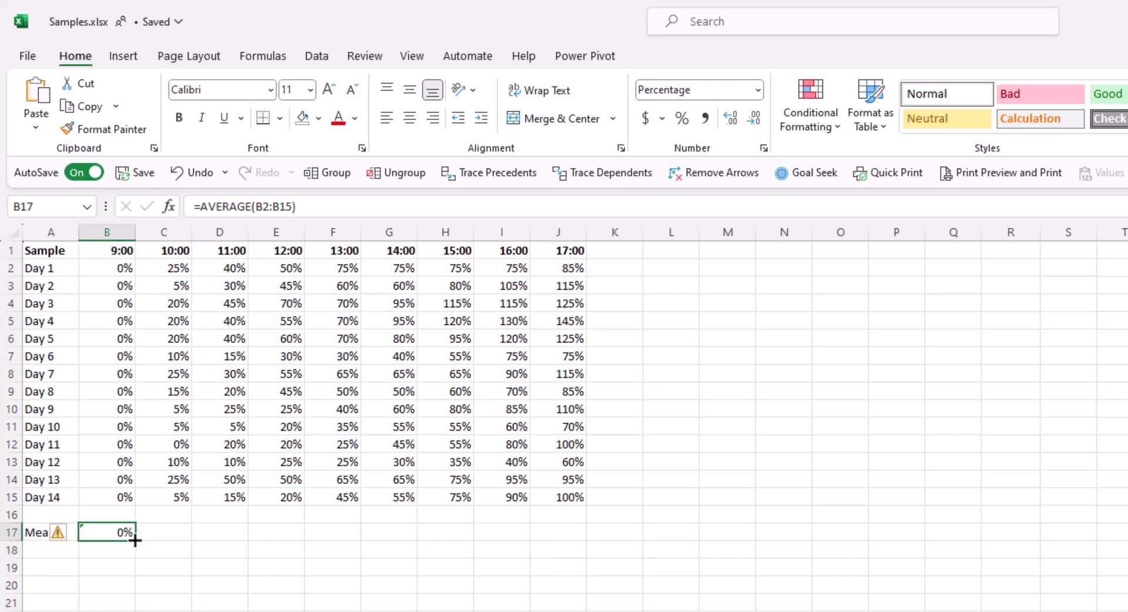
pyautogui.moveTo(134, 540); pyautogui.dragTo(579, 568)
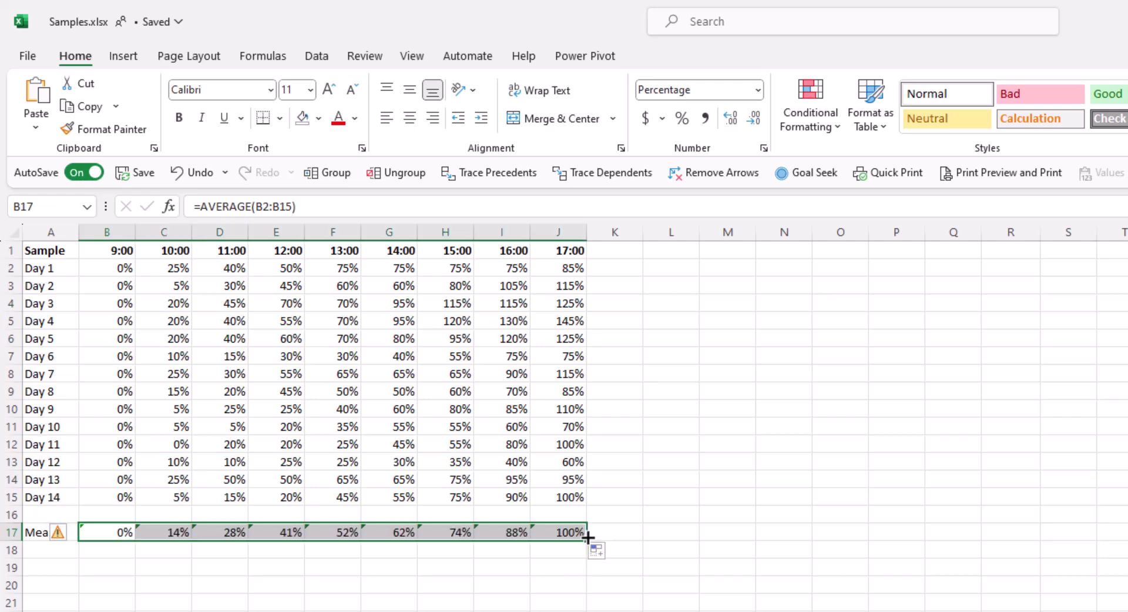
pyautogui.doubleClick(570, 532)
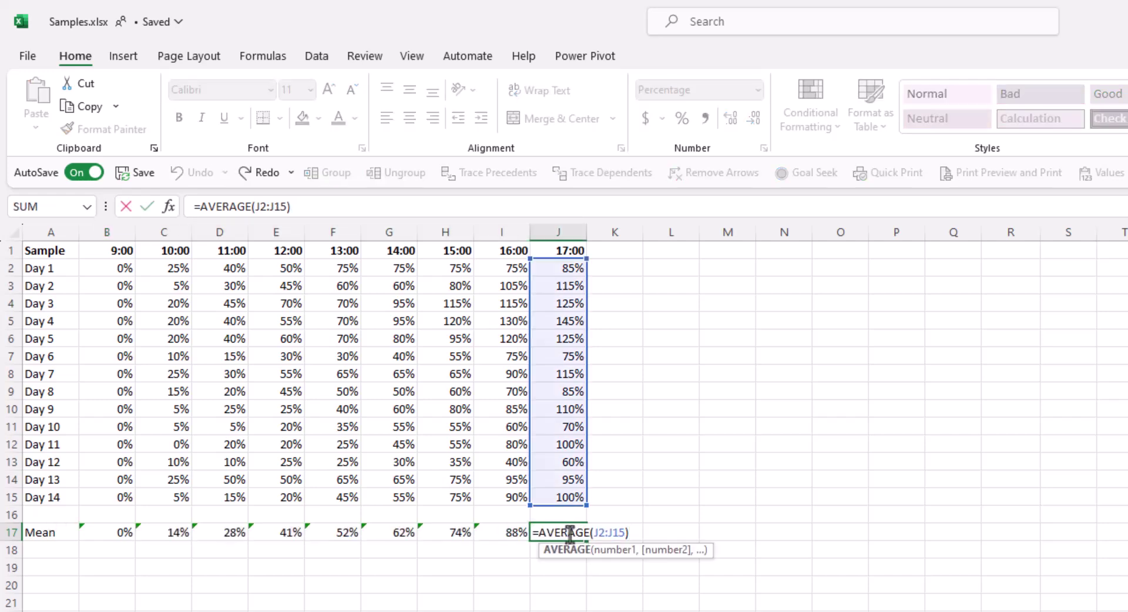
pyautogui.press('Escape')
# Step: Label A18 'STD' and enter =STDEV.S(B2:B15) in B18
pyautogui.click(34, 554)
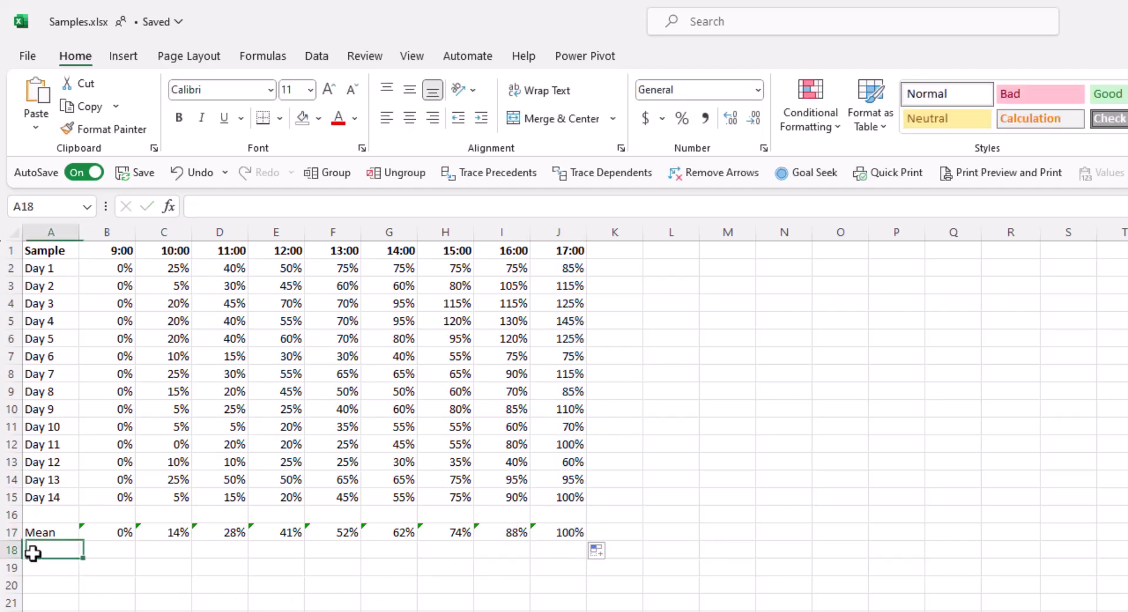
pyautogui.write('STD')
pyautogui.press('Return')
pyautogui.press('Up')
pyautogui.press('Right')
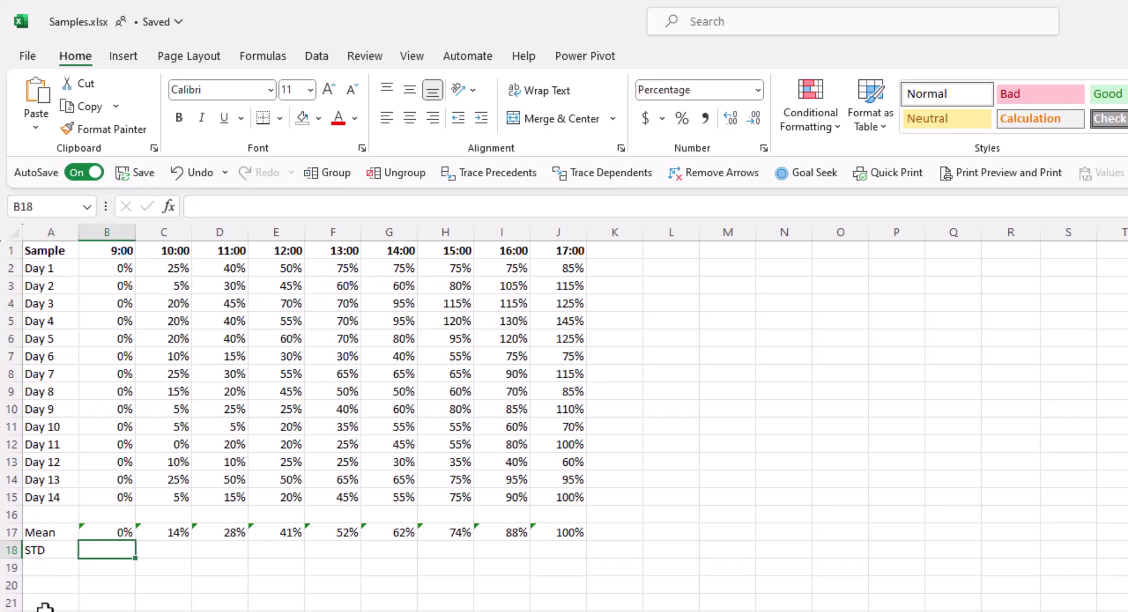
pyautogui.write('=std')
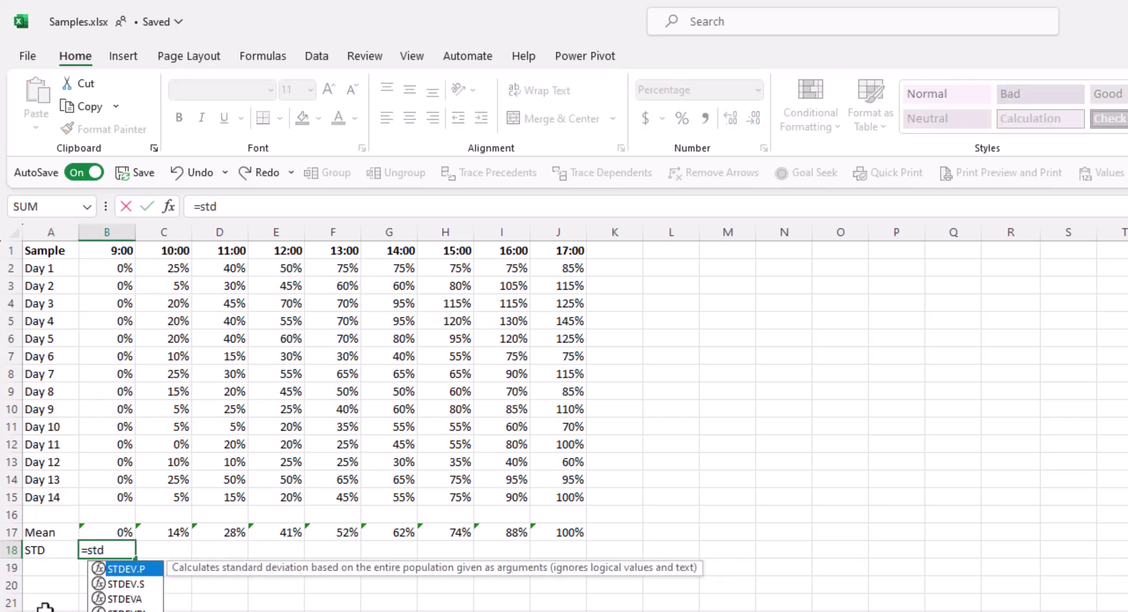
pyautogui.press('Down')
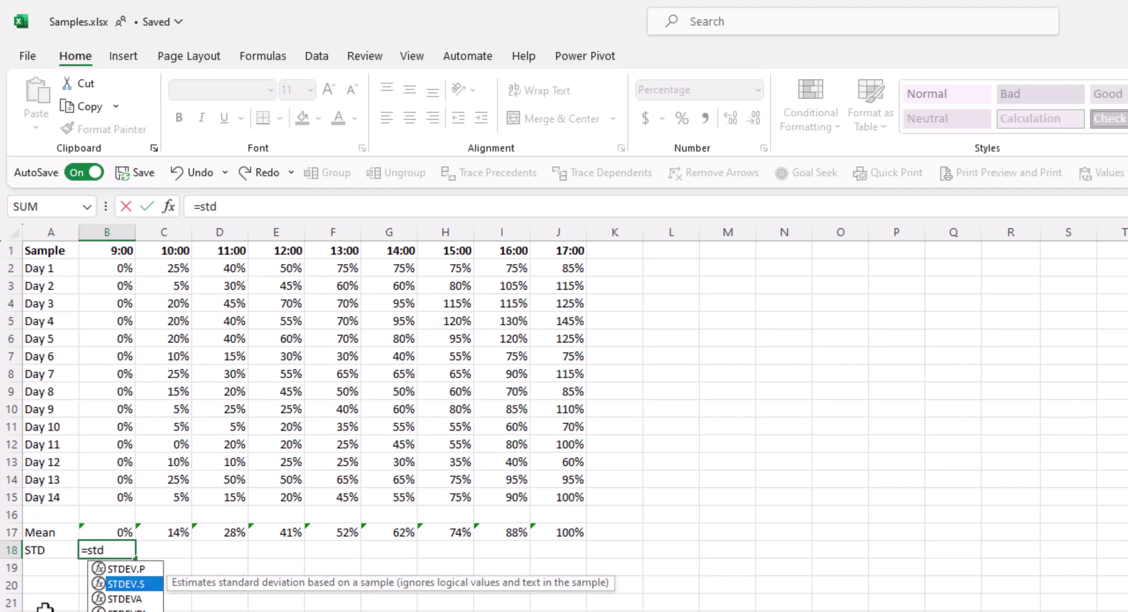
pyautogui.press('Tab')
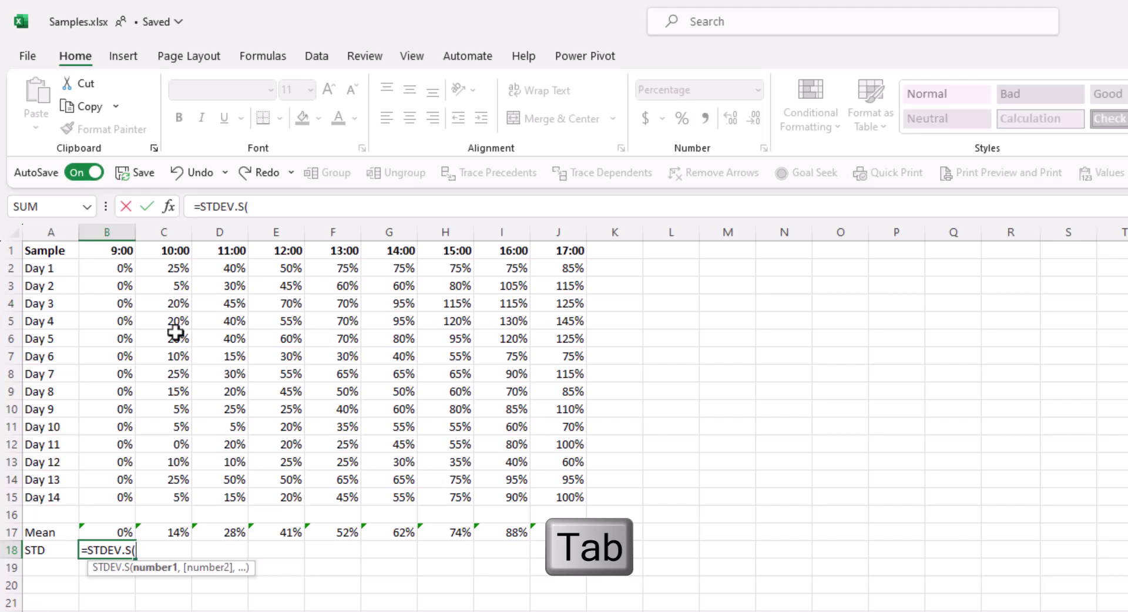
pyautogui.moveTo(115, 267); pyautogui.dragTo(104, 504)
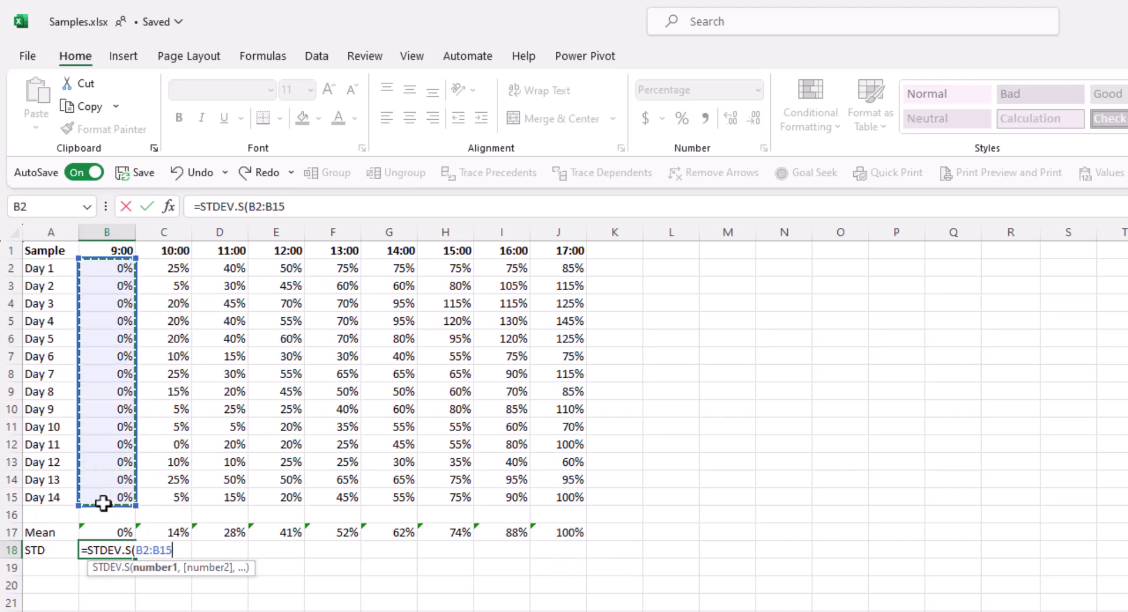
pyautogui.write(')')
pyautogui.press('Return')
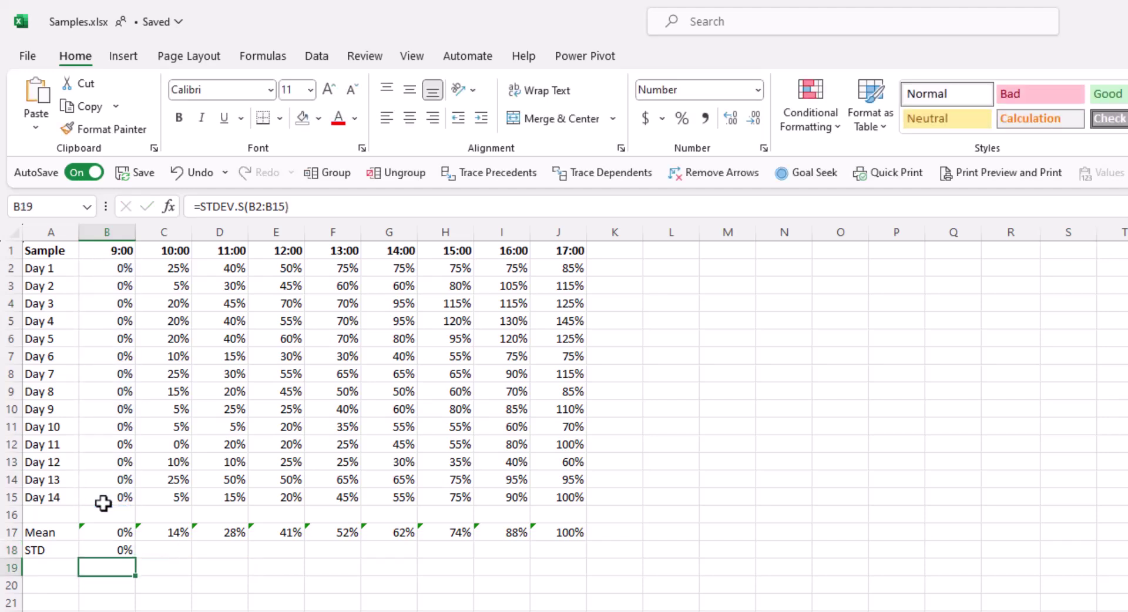
# Step: Fill the STDEV.S formula across to J18 and confirm J18 uses J2:J15
pyautogui.click(128, 550)
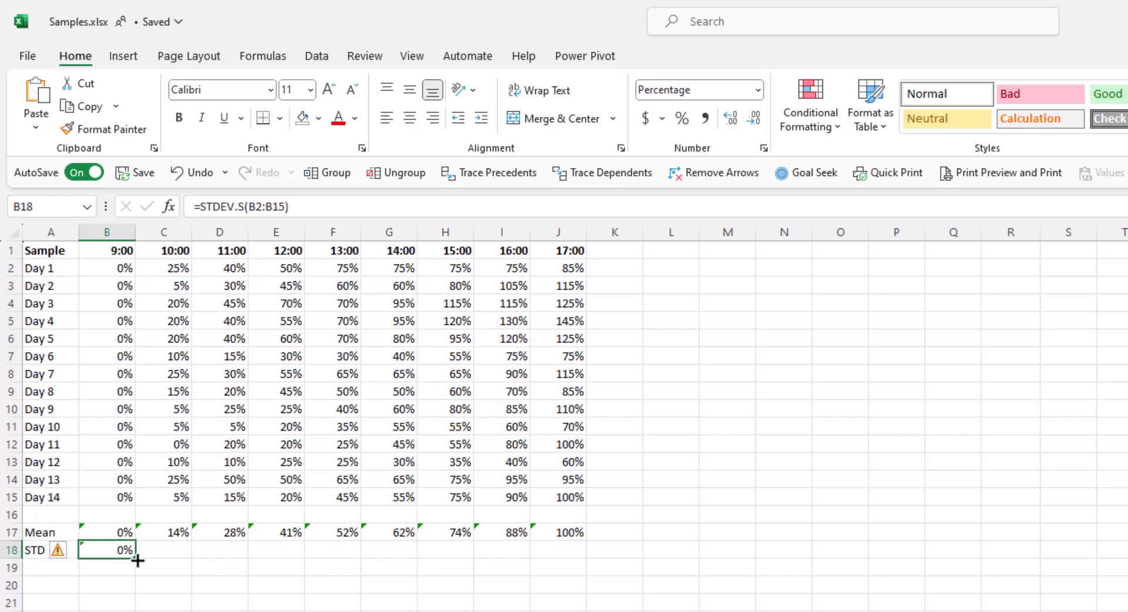
pyautogui.moveTo(137, 560); pyautogui.dragTo(569, 574)
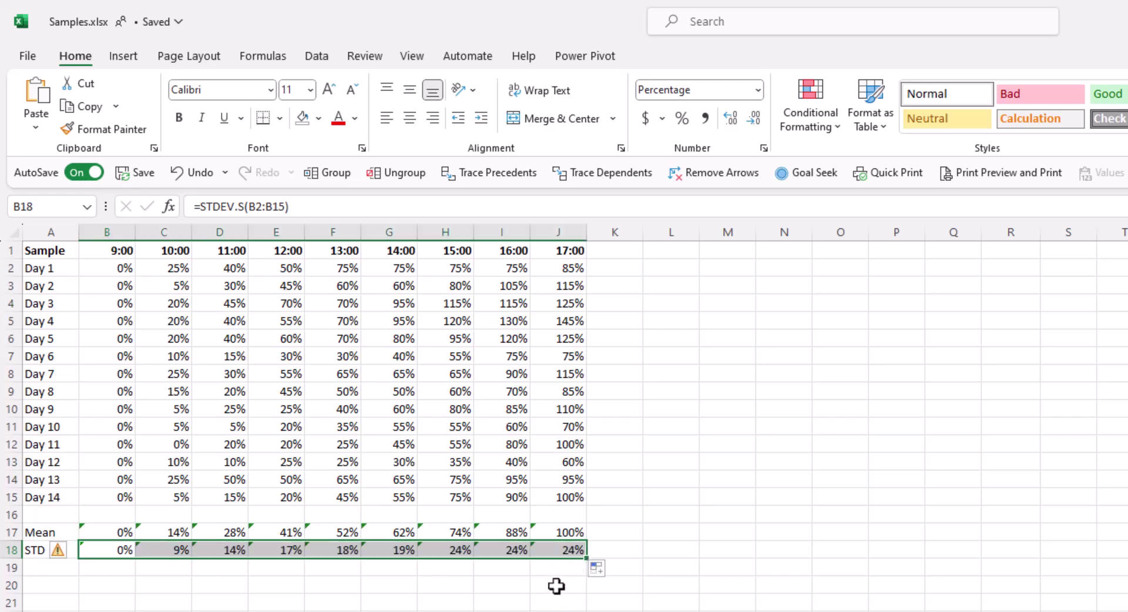
pyautogui.click(564, 549)
pyautogui.doubleClick(564, 550)
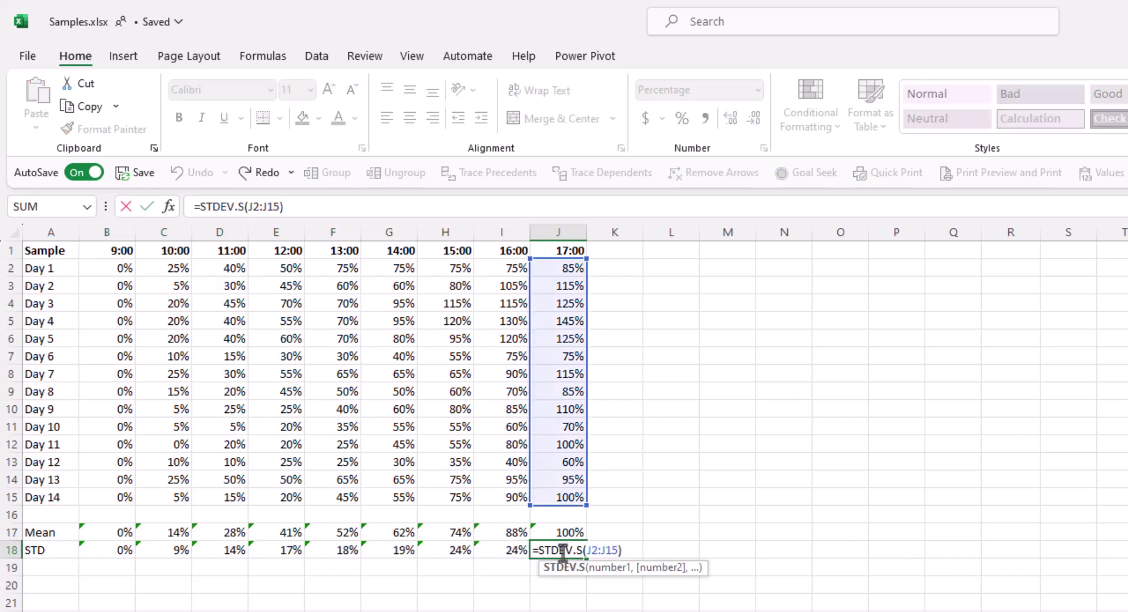
pyautogui.press('Escape')
# Step: Label A19 '# Obs.' and enter =COUNT(B2:B15) in B19, filled across to J19
pyautogui.click(52, 571)
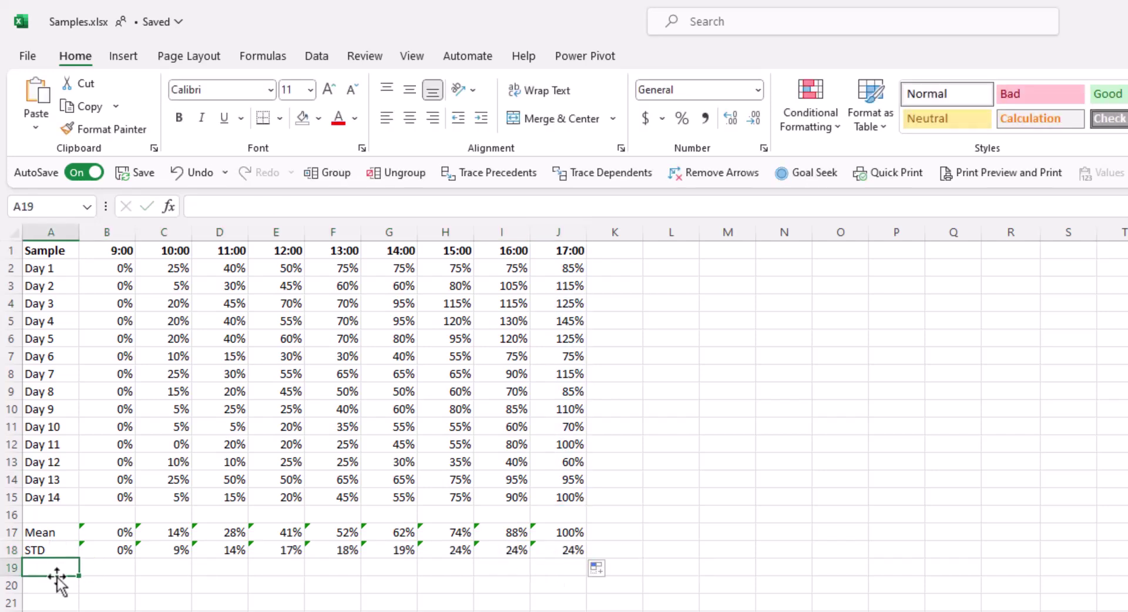
pyautogui.write('# Obs.')
pyautogui.press('Tab')
pyautogui.write('=')
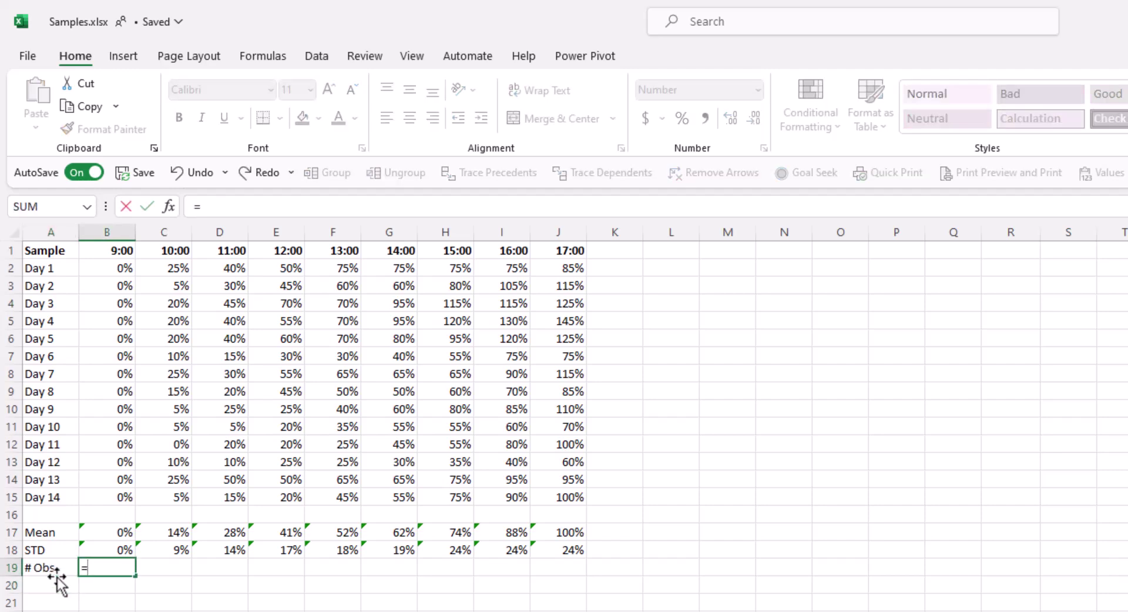
pyautogui.write('count(')
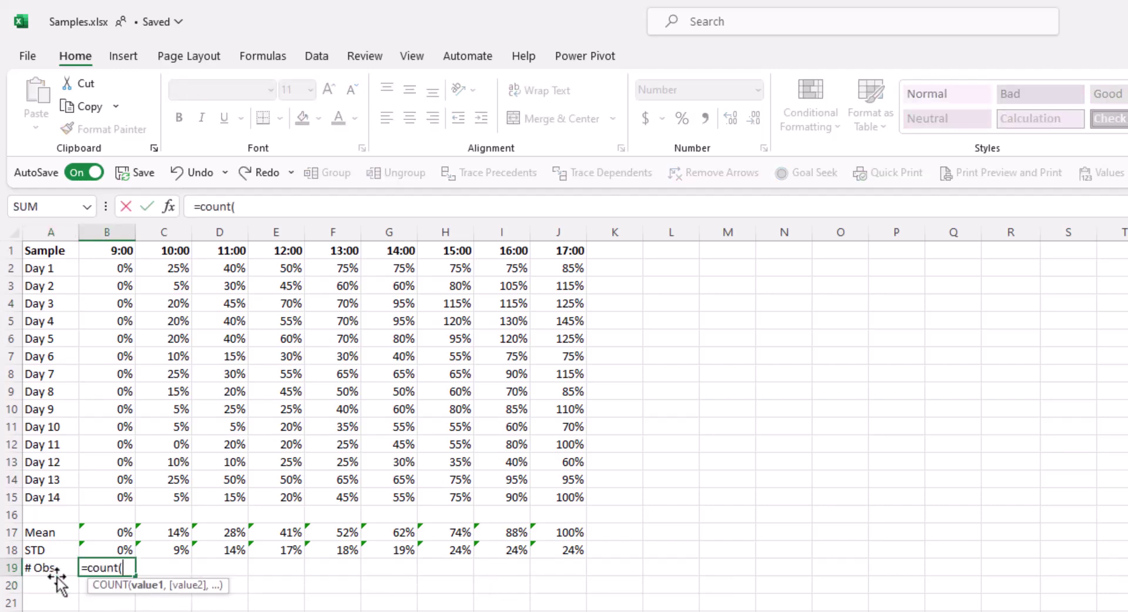
pyautogui.moveTo(100, 268); pyautogui.dragTo(82, 492)
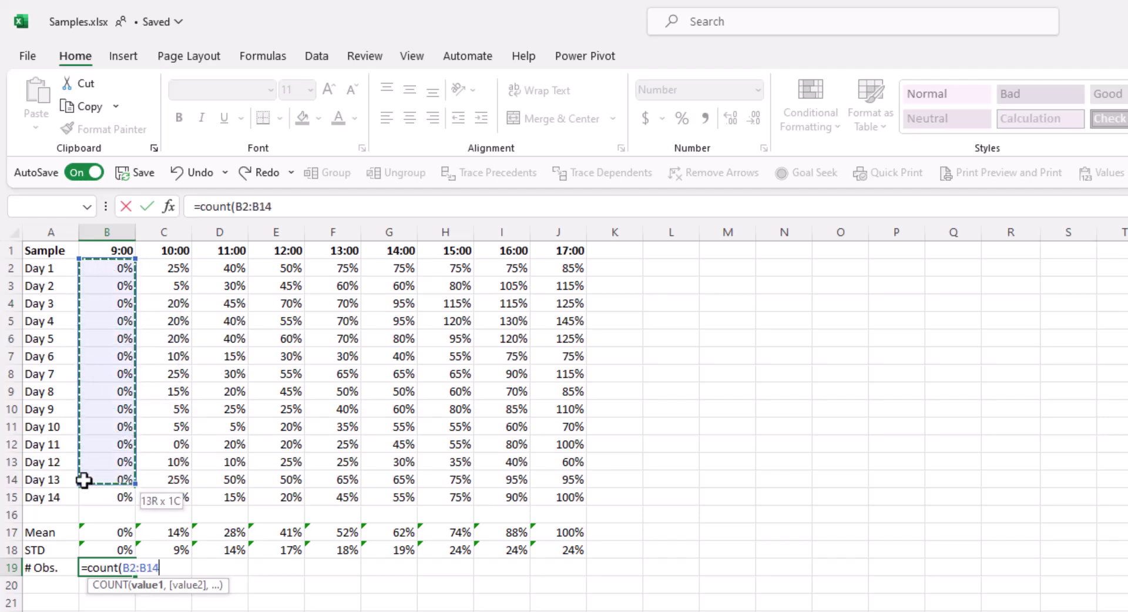
pyautogui.write(')')
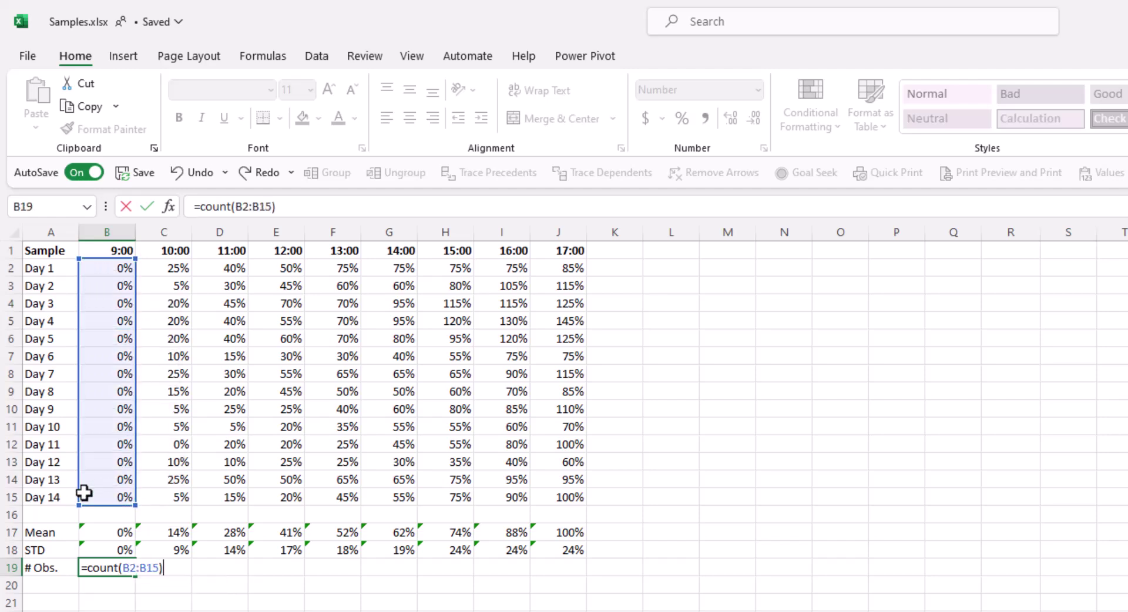
pyautogui.press('Return')
pyautogui.press('Up')
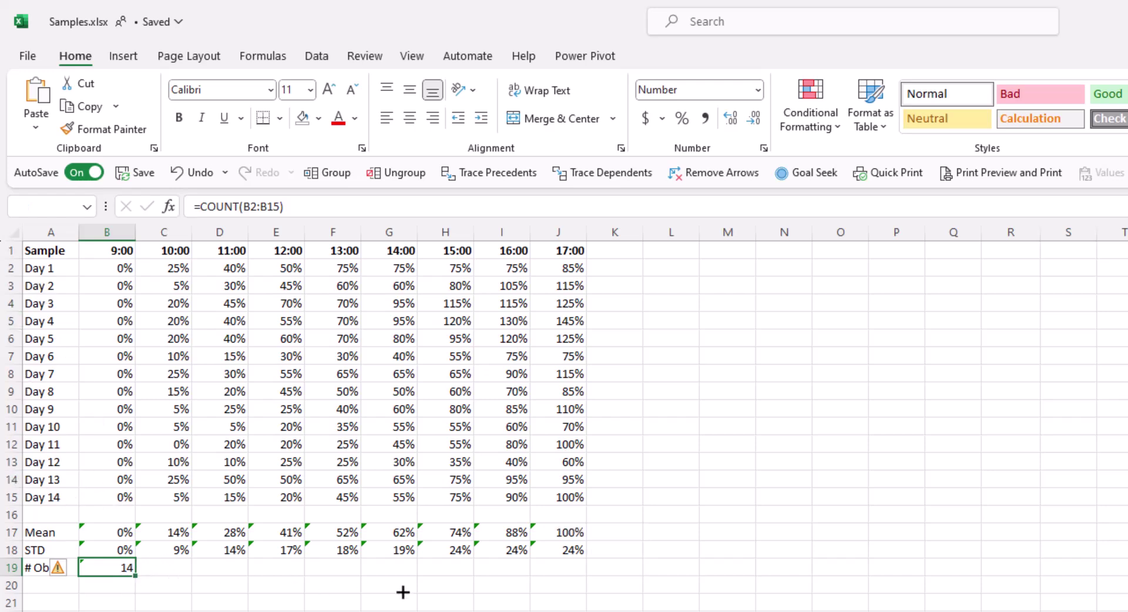
pyautogui.moveTo(441, 594); pyautogui.dragTo(582, 592)
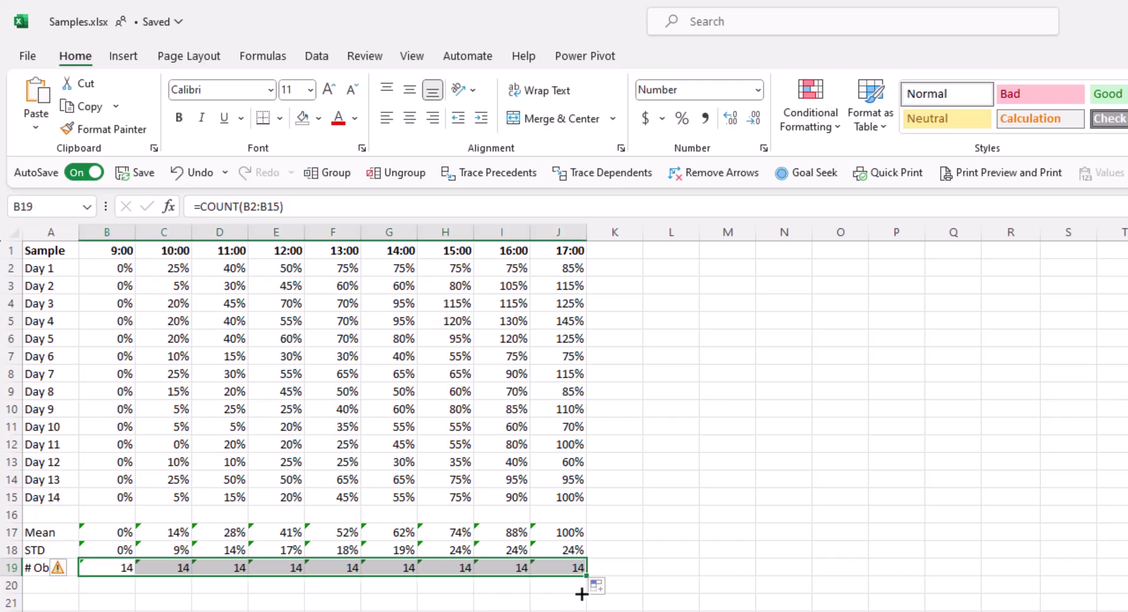
# Step: Label A20 'STE' and enter =B18/SQRT(B19) in B20
pyautogui.click(50, 586)
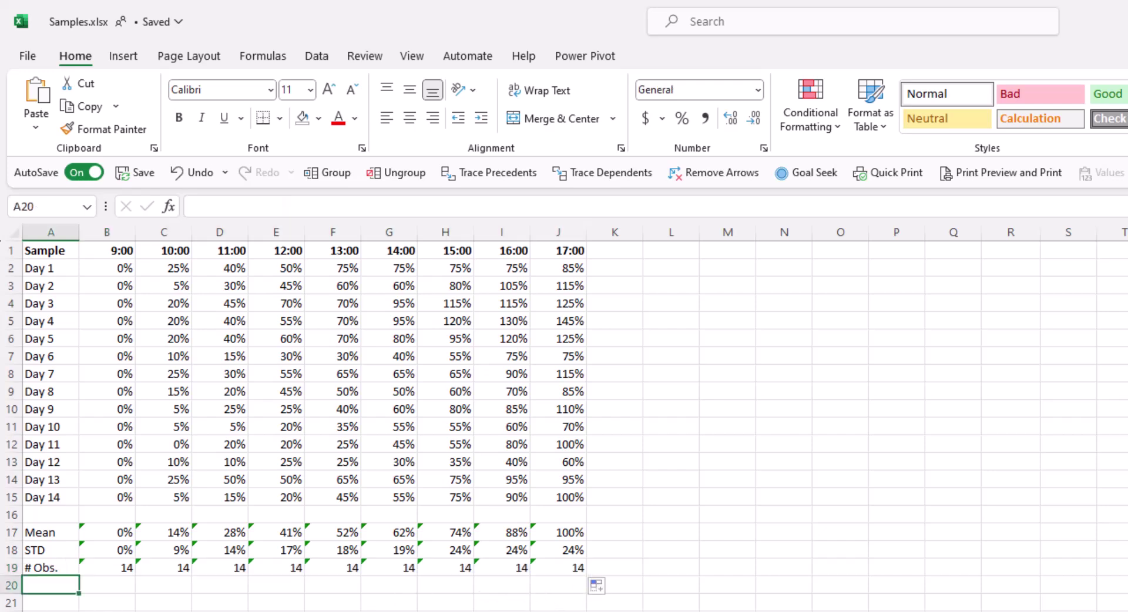
pyautogui.write('STE')
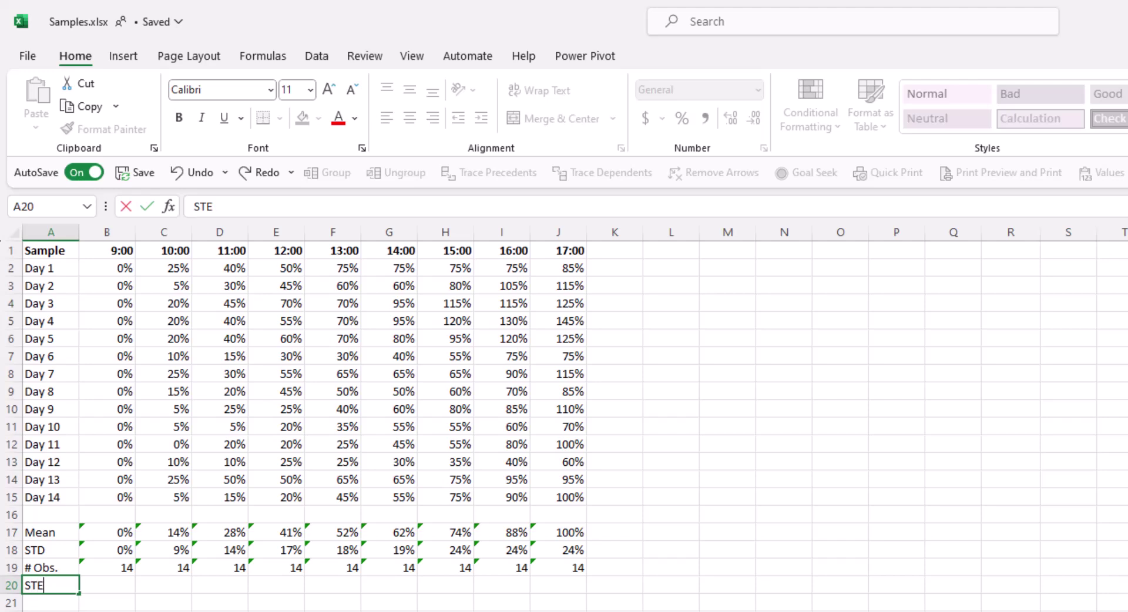
pyautogui.press('Return')
pyautogui.press('Up')
pyautogui.press('Right')
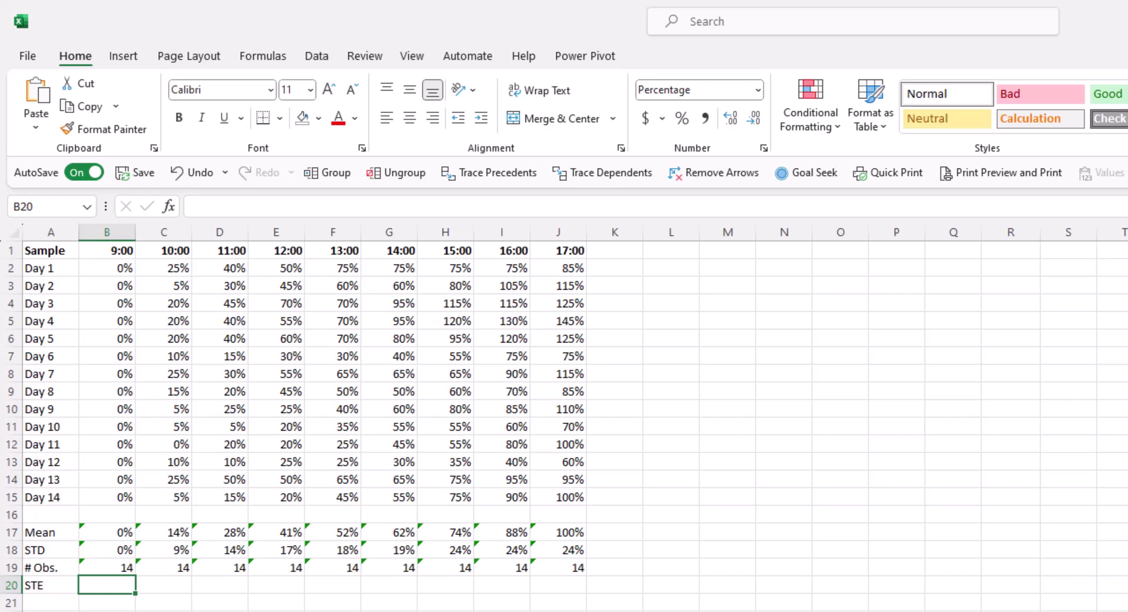
pyautogui.write('=')
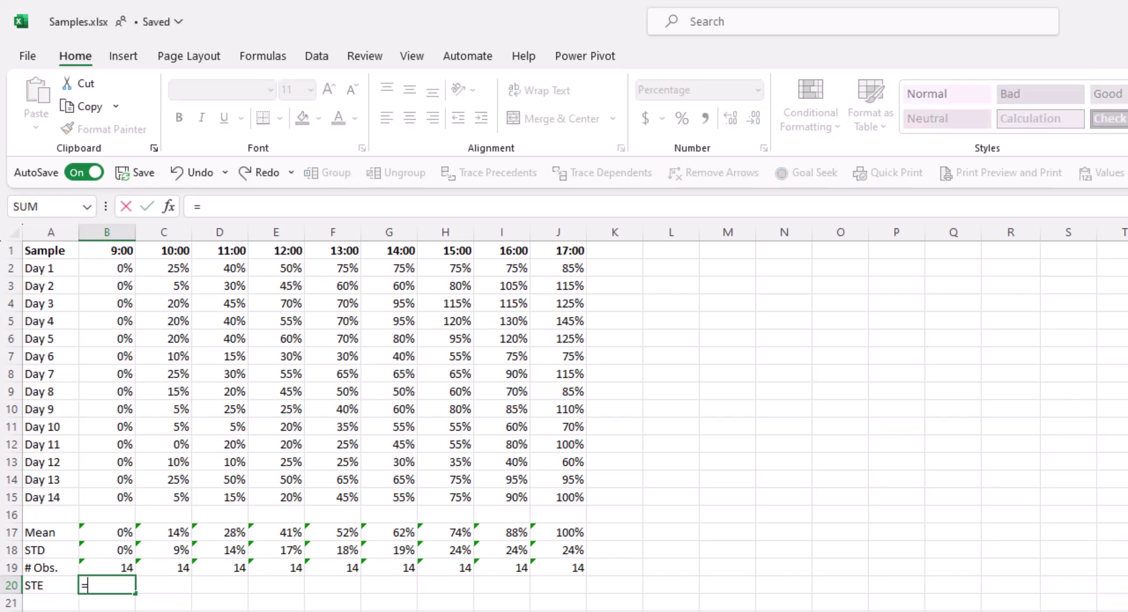
pyautogui.press('Up')
pyautogui.press('Up')
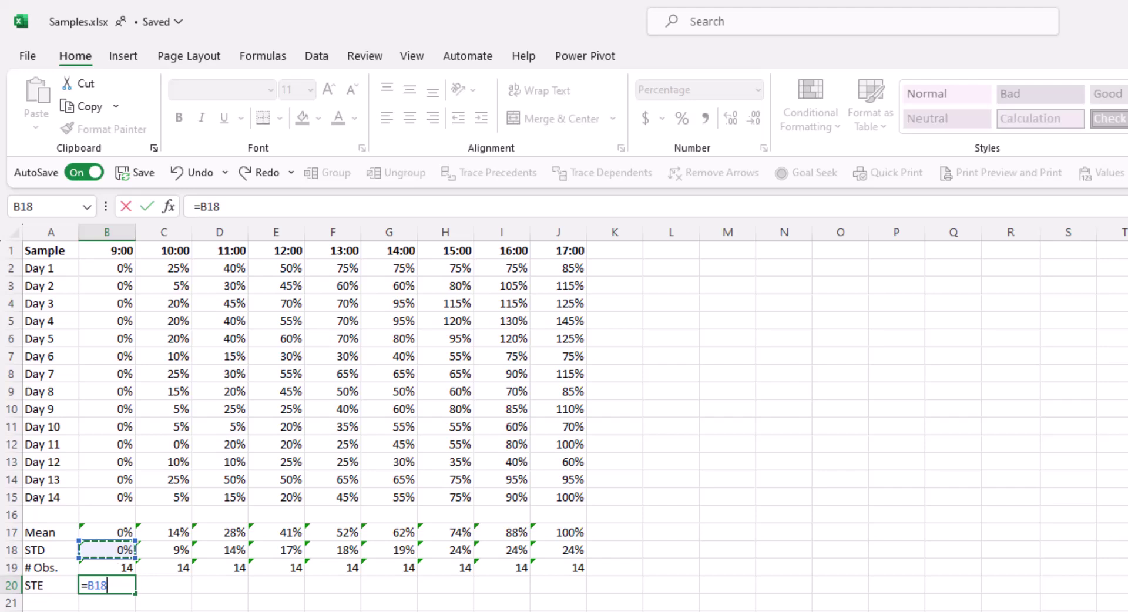
pyautogui.write('/')
pyautogui.write('sqrt(')
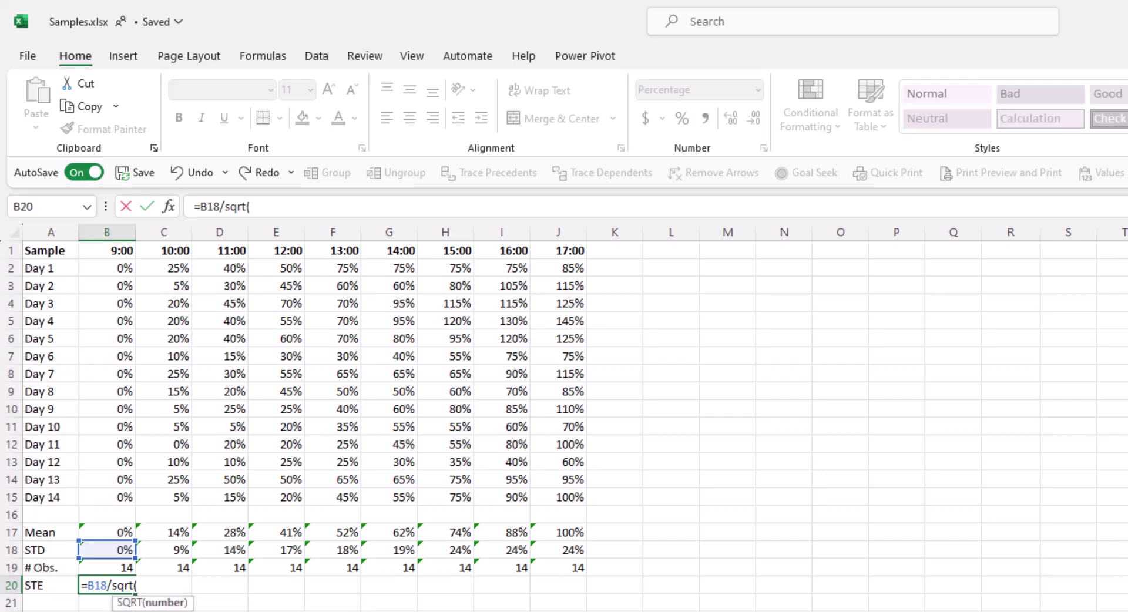
pyautogui.click(113, 566)
pyautogui.write(')')
pyautogui.press('Return')
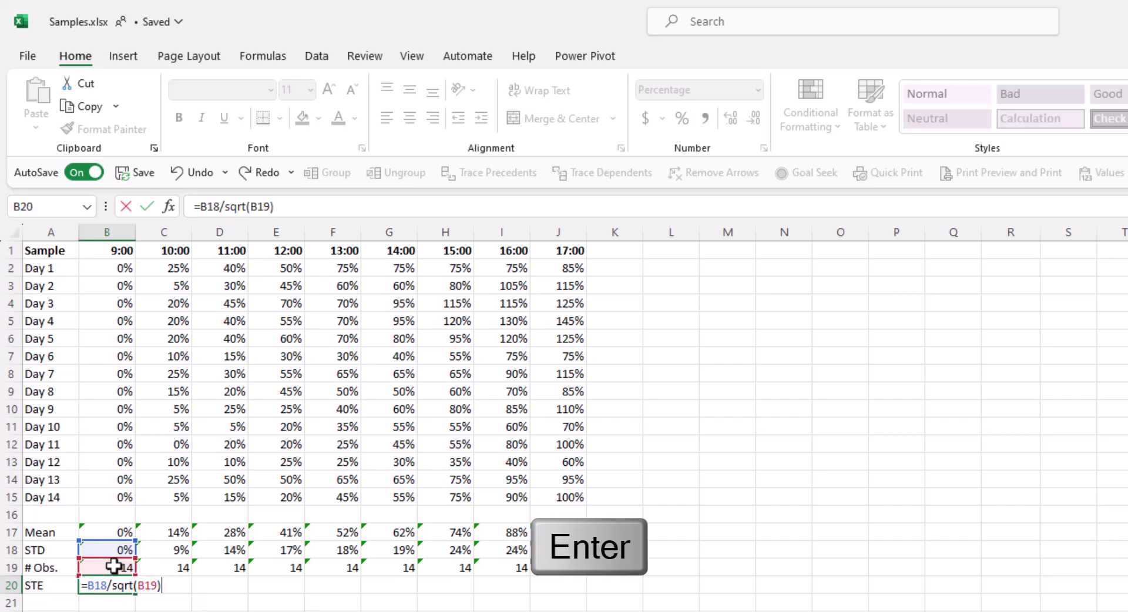
# Step: Fill the standard error formula across to J20 and check the J20 result
pyautogui.press('Up')
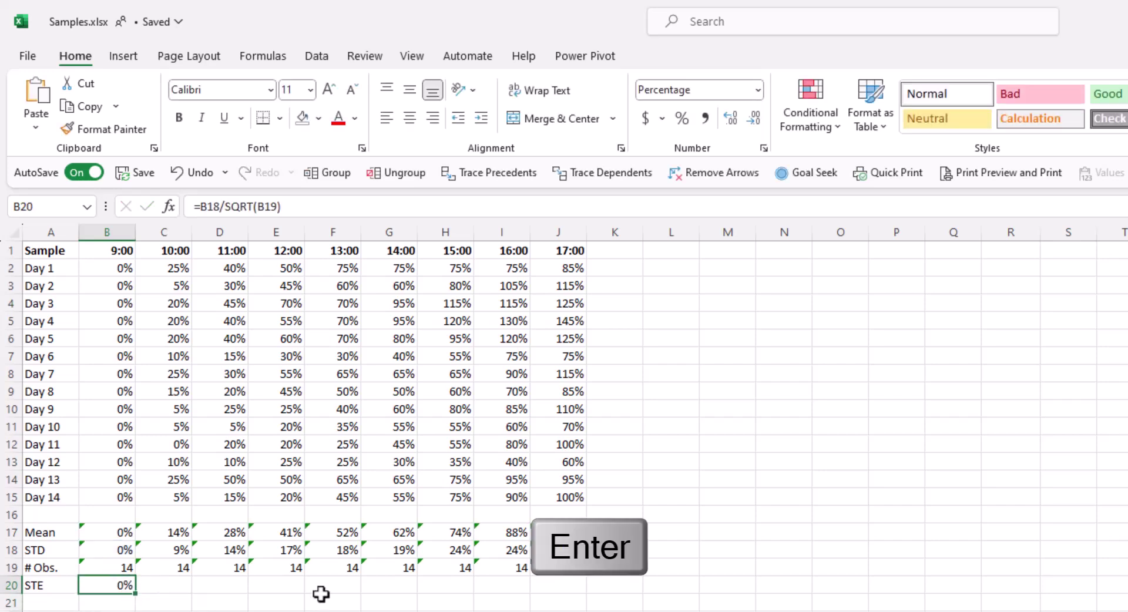
pyautogui.moveTo(135, 594); pyautogui.dragTo(587, 600)
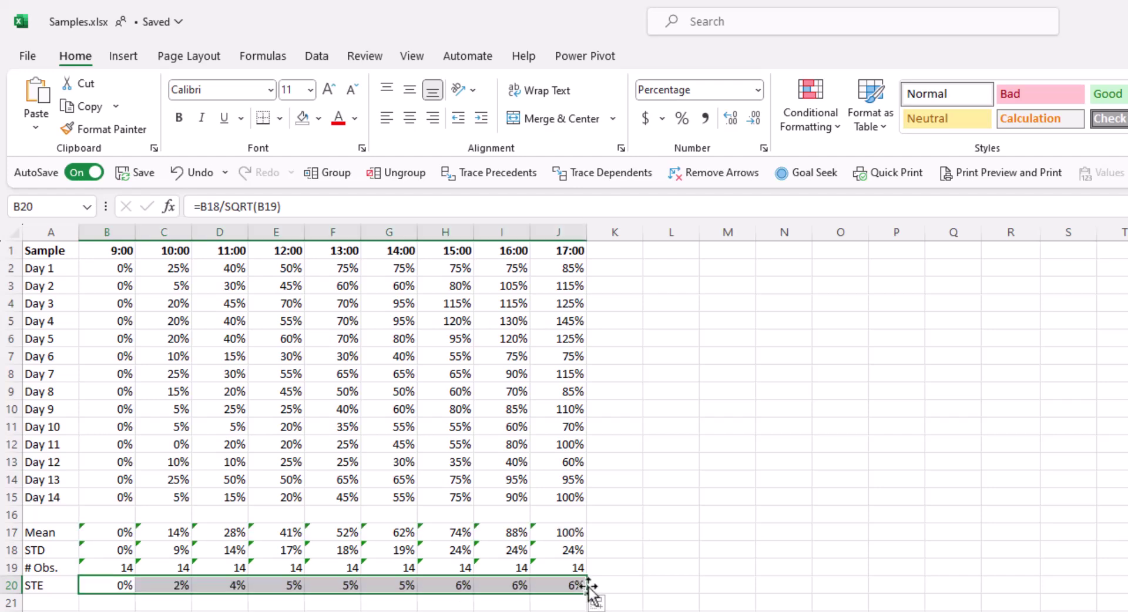
pyautogui.doubleClick(575, 586)
pyautogui.press('Escape')
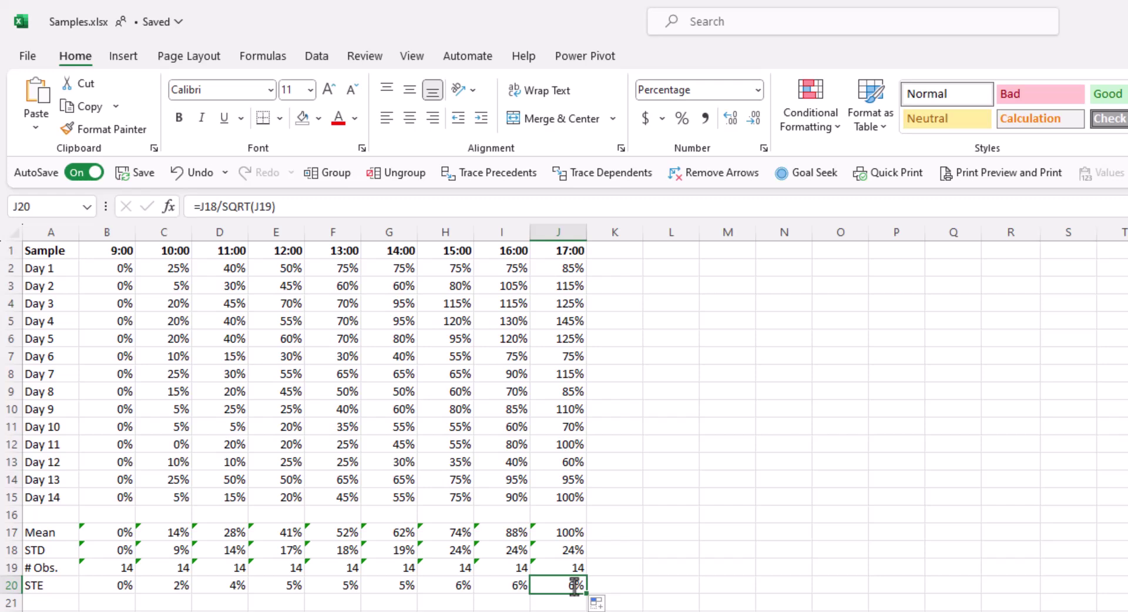
# Step: Select the hour headers B1:J1 together with the Mean values B17:J17
pyautogui.moveTo(122, 250); pyautogui.dragTo(565, 252)
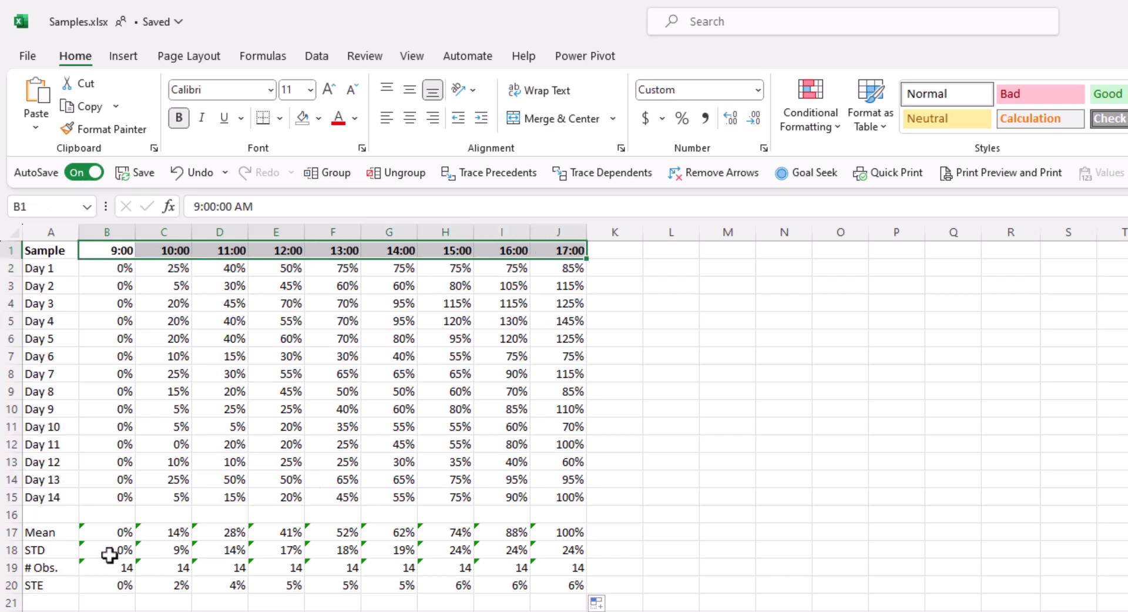
pyautogui.moveTo(105, 532); pyautogui.dragTo(521, 533)
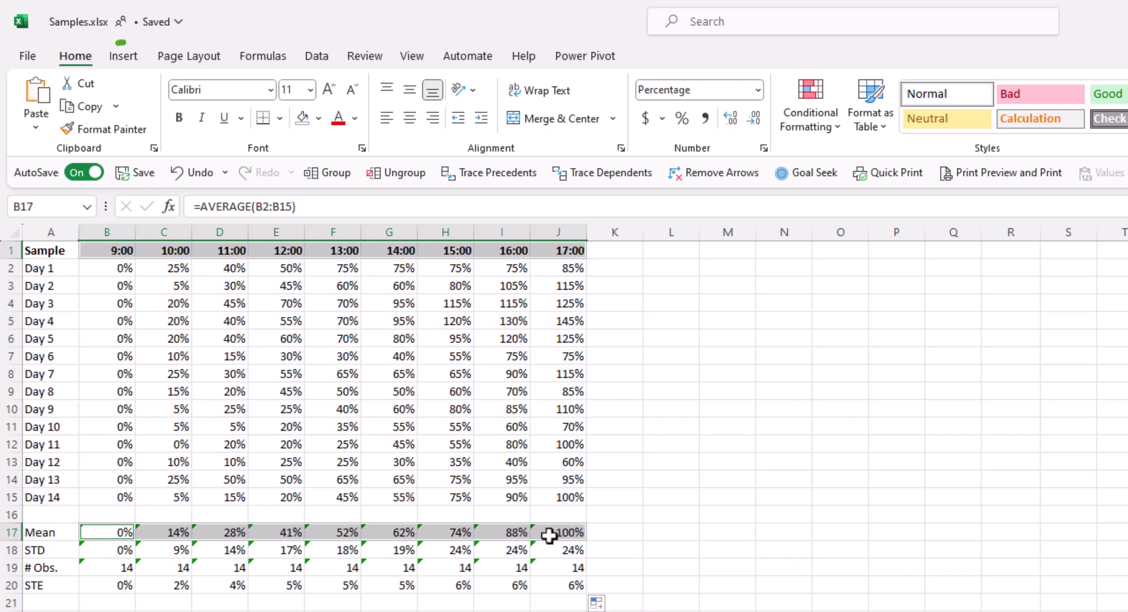
# Step: Insert a markers-only scatter chart of the hourly means
pyautogui.click(120, 59)
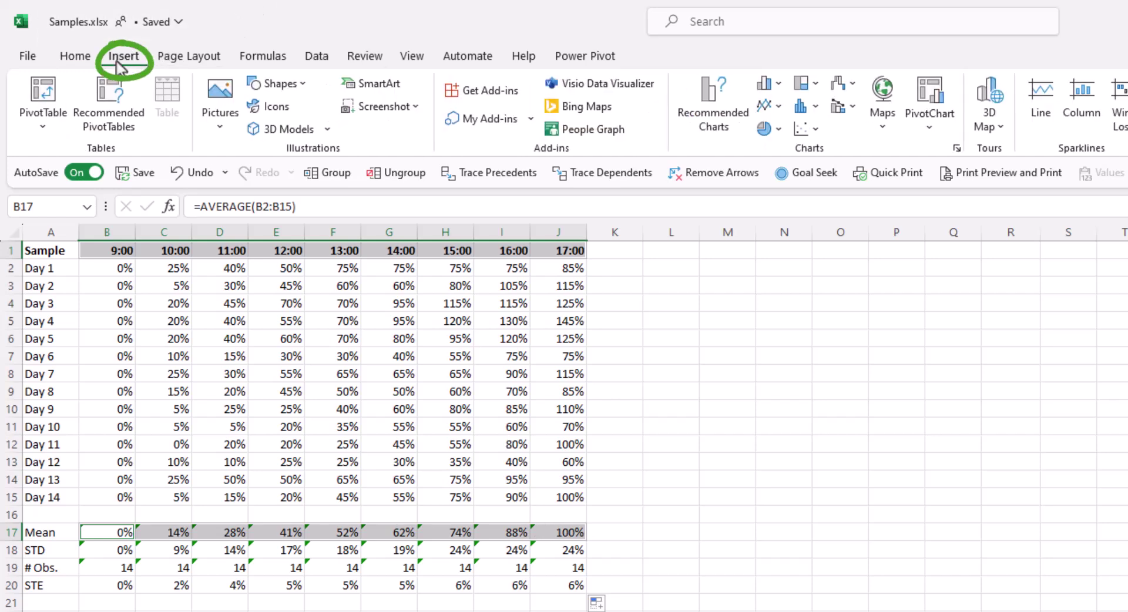
pyautogui.click(806, 129)
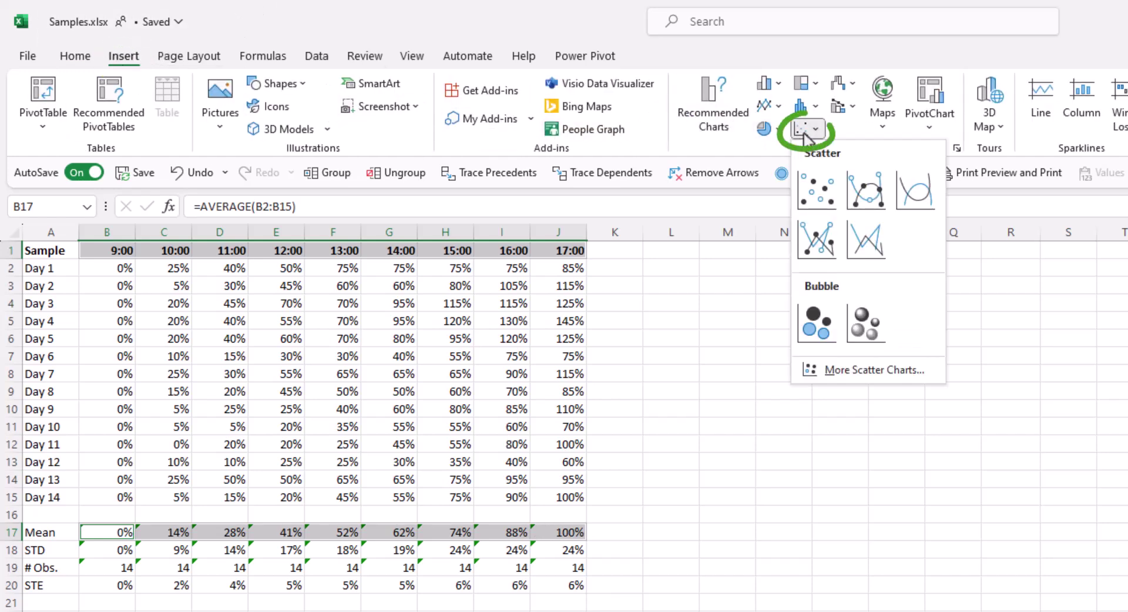
pyautogui.click(816, 194)
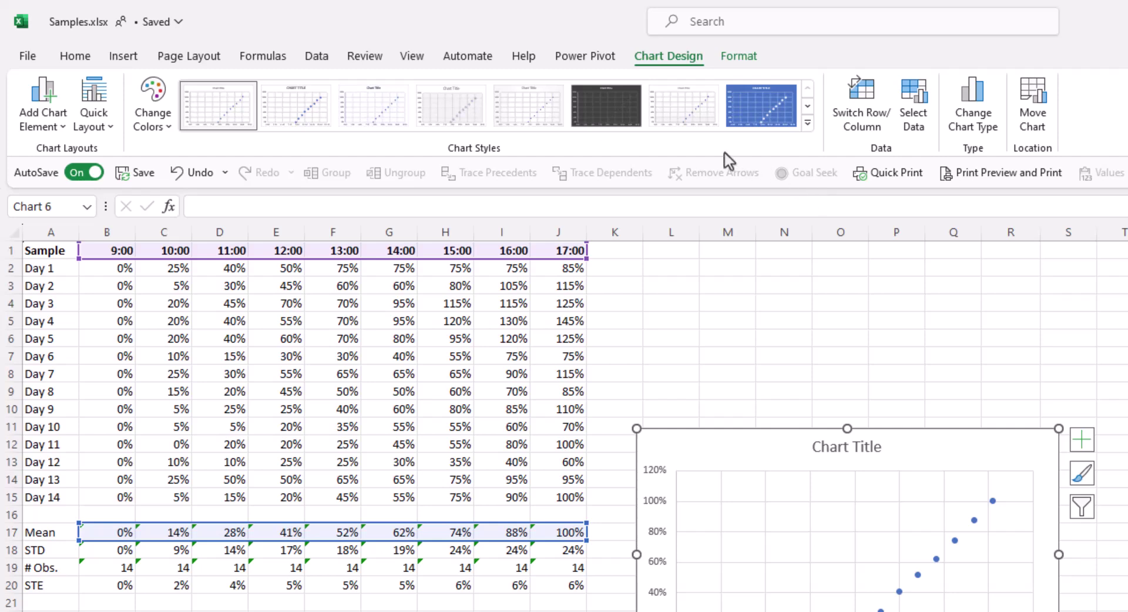
# Step: Move the chart up beside the table and add error bars, deleting the horizontal ones
pyautogui.moveTo(730, 438)
pyautogui.mouseDown()
pyautogui.moveTo(724, 290)
pyautogui.moveTo(738, 254)
pyautogui.mouseUp()
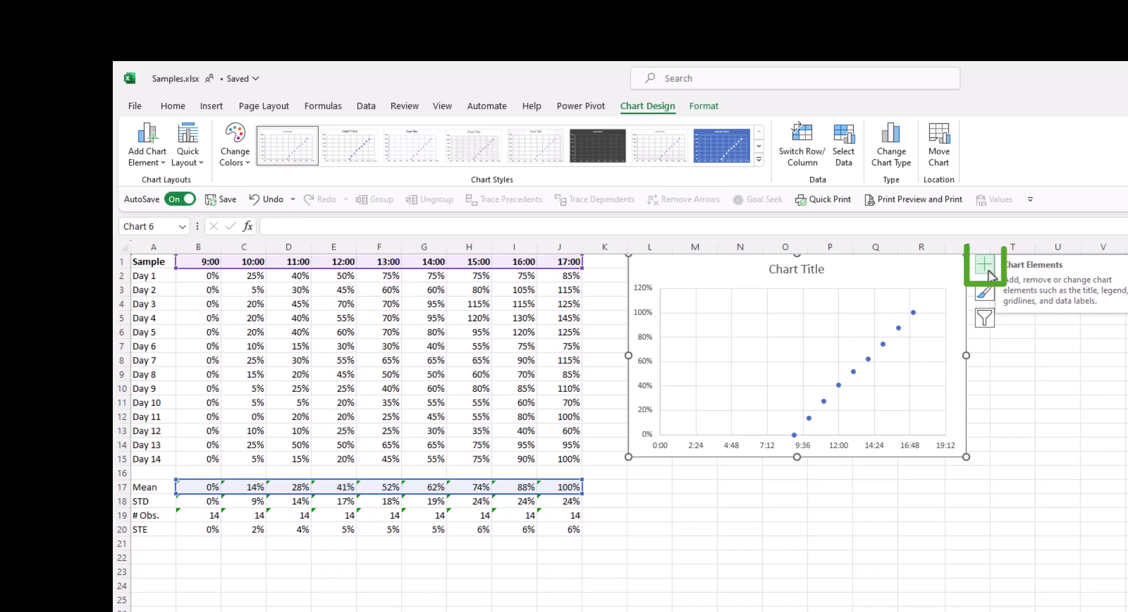
pyautogui.click(985, 265)
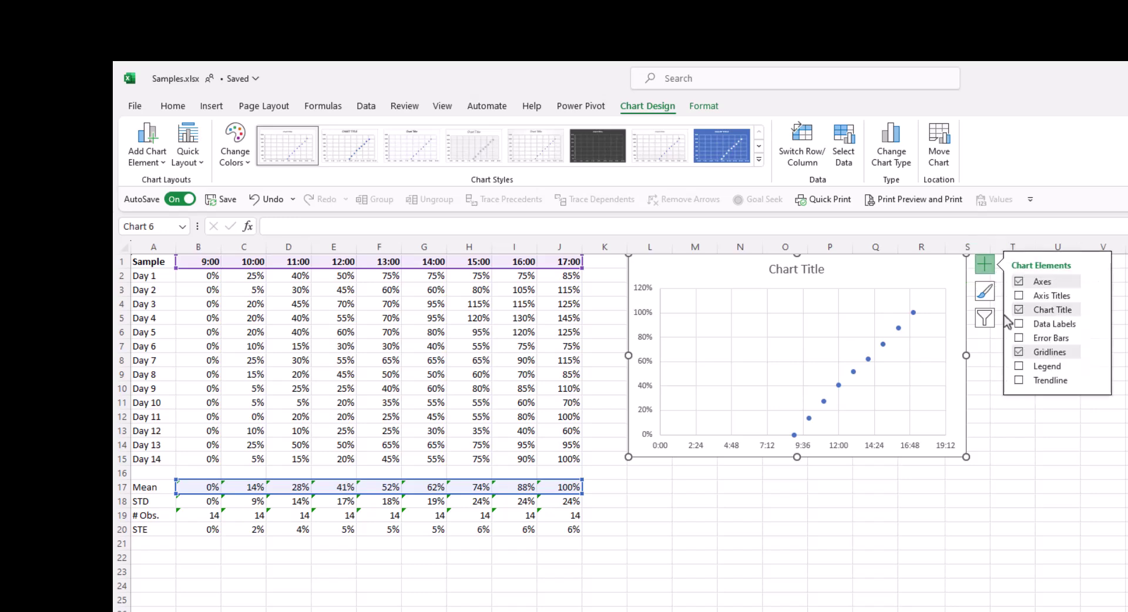
pyautogui.click(1019, 339)
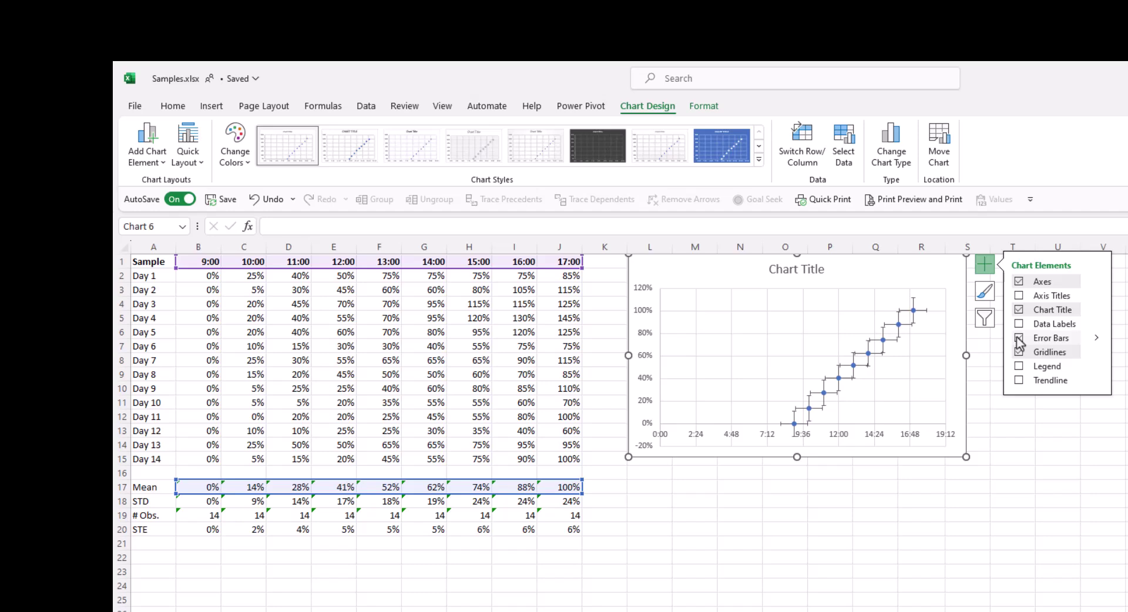
pyautogui.click(893, 342)
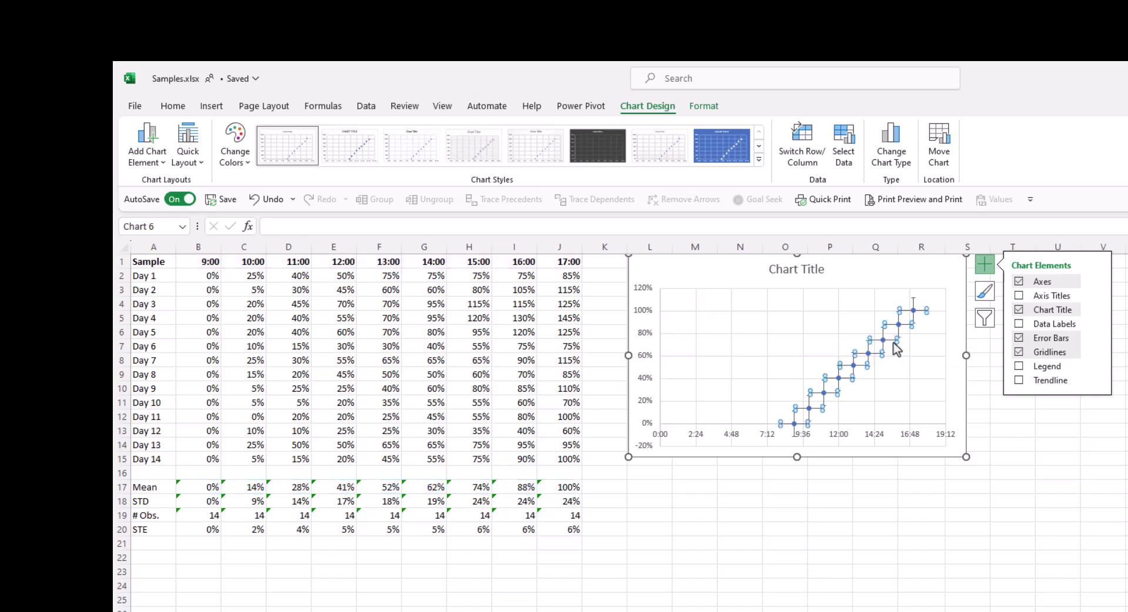
pyautogui.press('Delete')
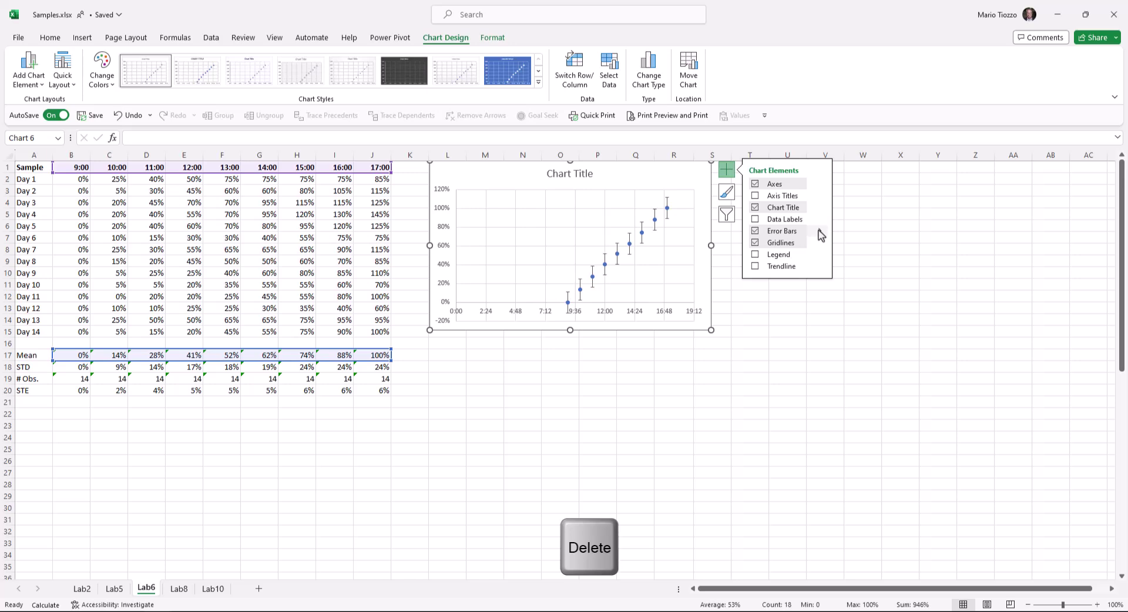
# Step: Set custom positive and negative error values to the STE range B20:J20
pyautogui.click(820, 231)
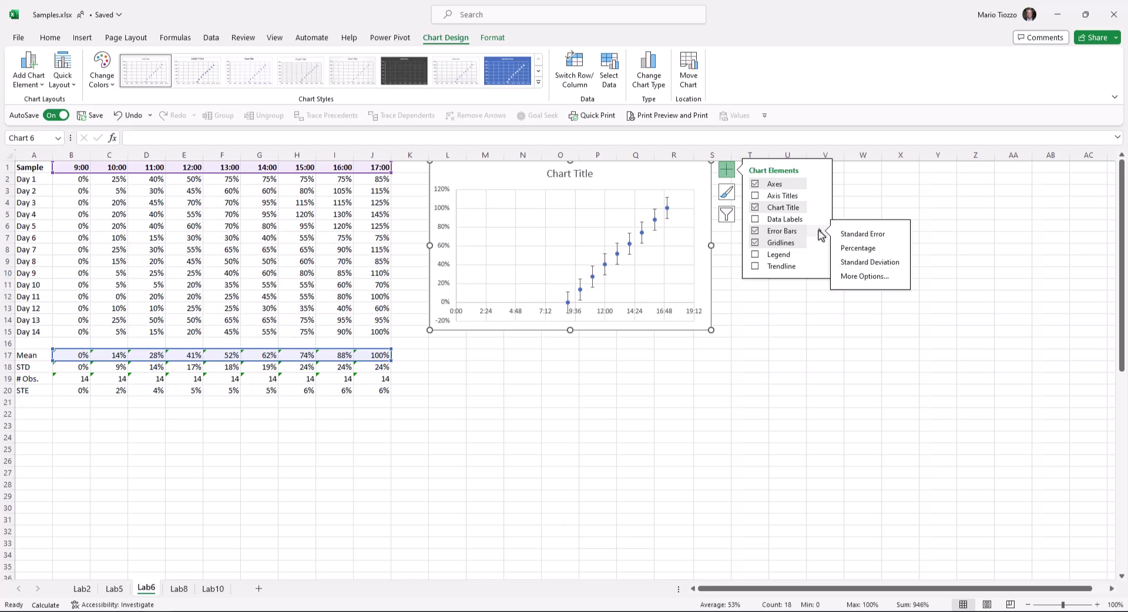
pyautogui.click(858, 276)
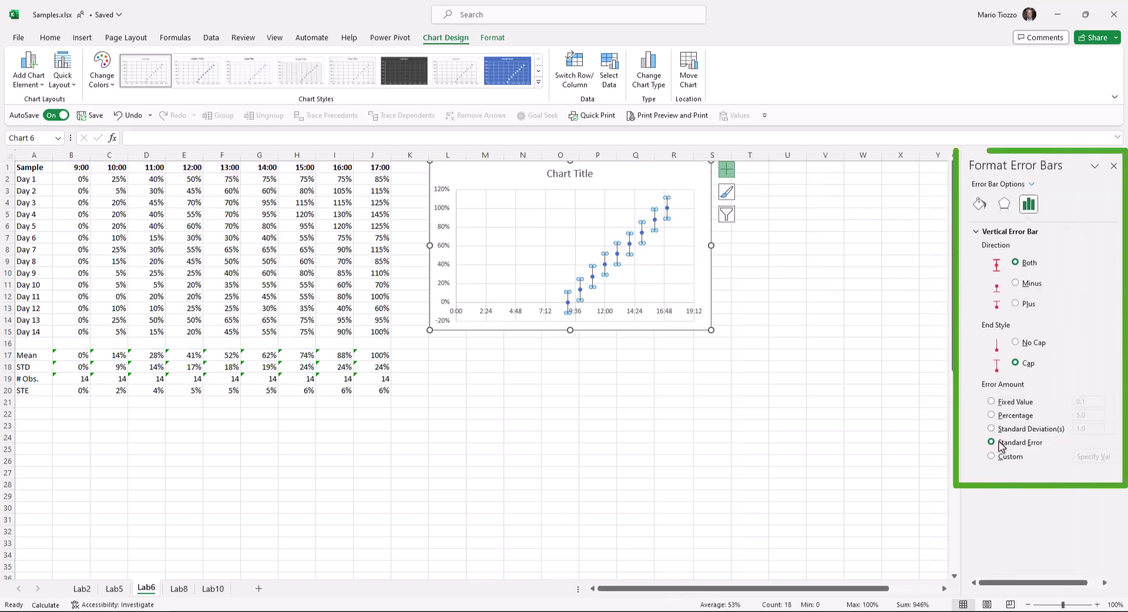
pyautogui.click(992, 457)
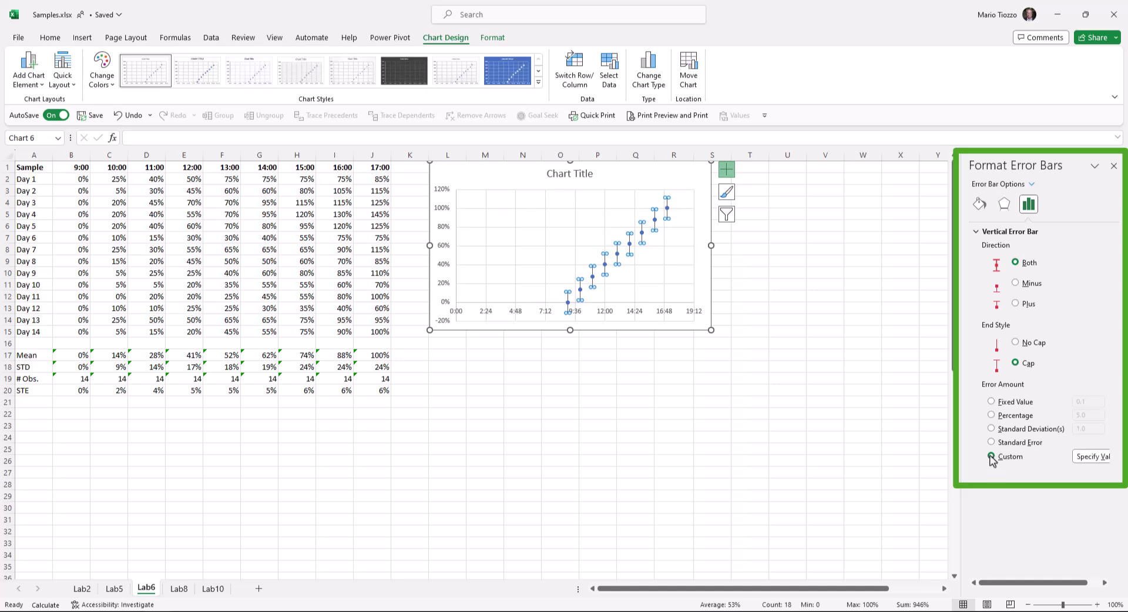
pyautogui.click(1085, 458)
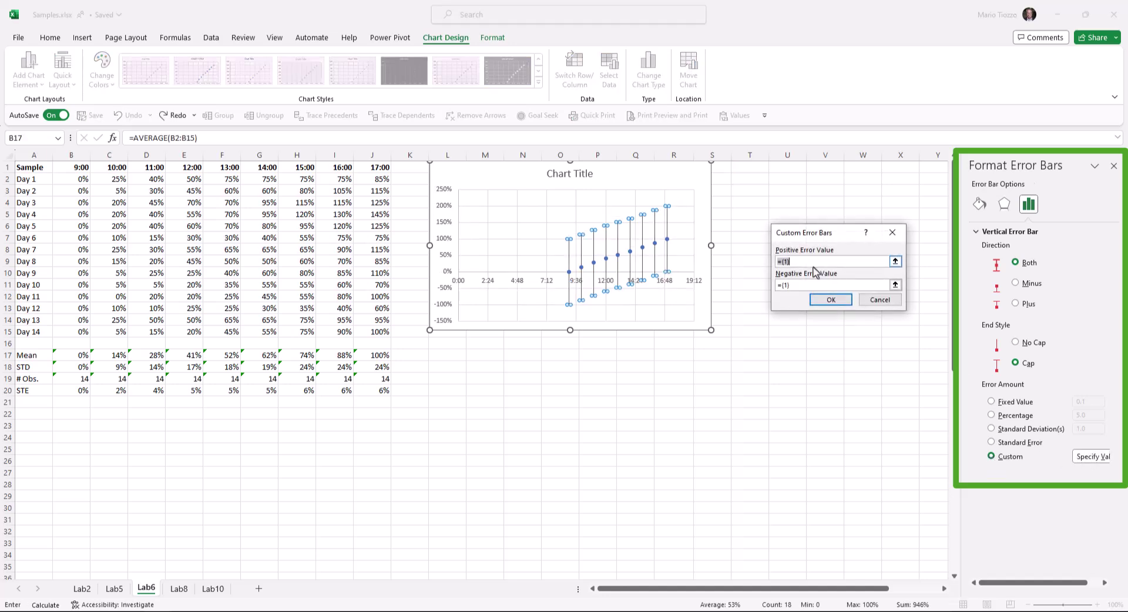
pyautogui.press('Delete')
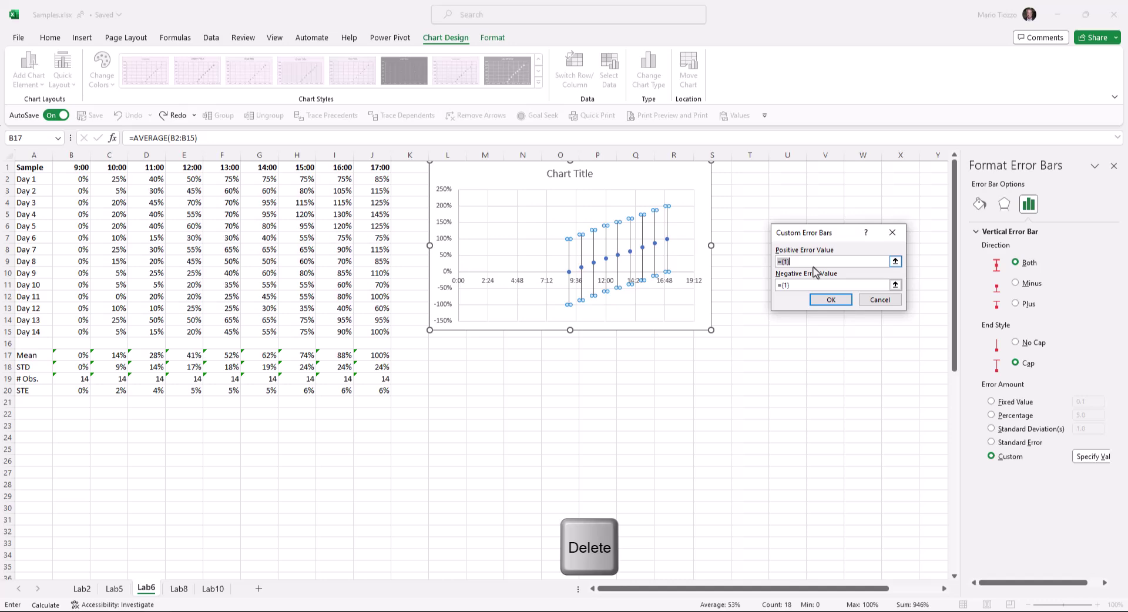
pyautogui.click(63, 392)
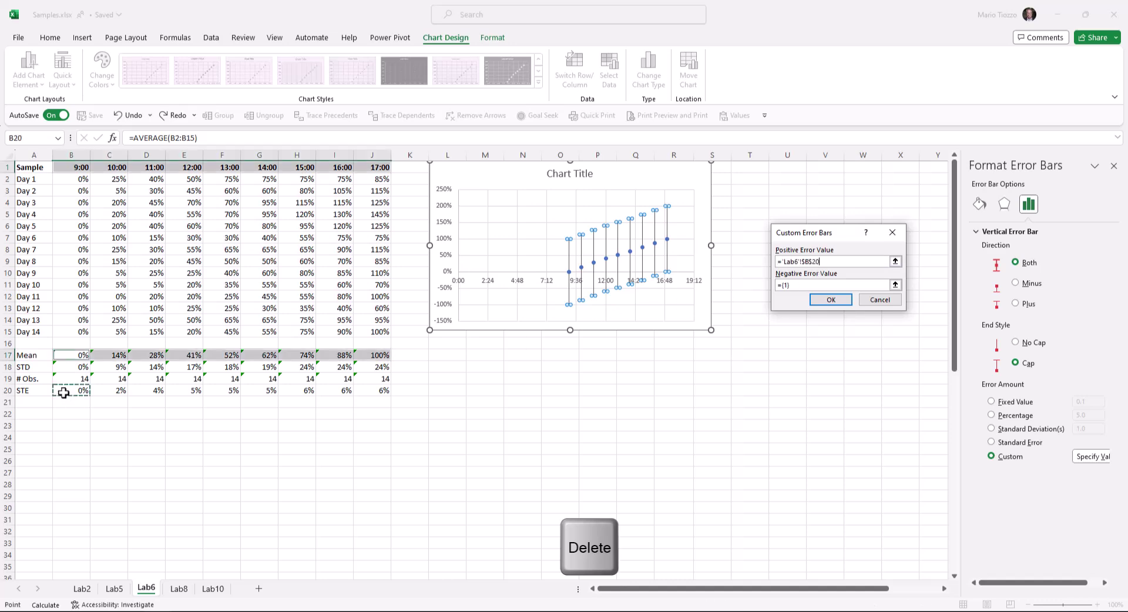
pyautogui.moveTo(64, 393); pyautogui.dragTo(382, 392)
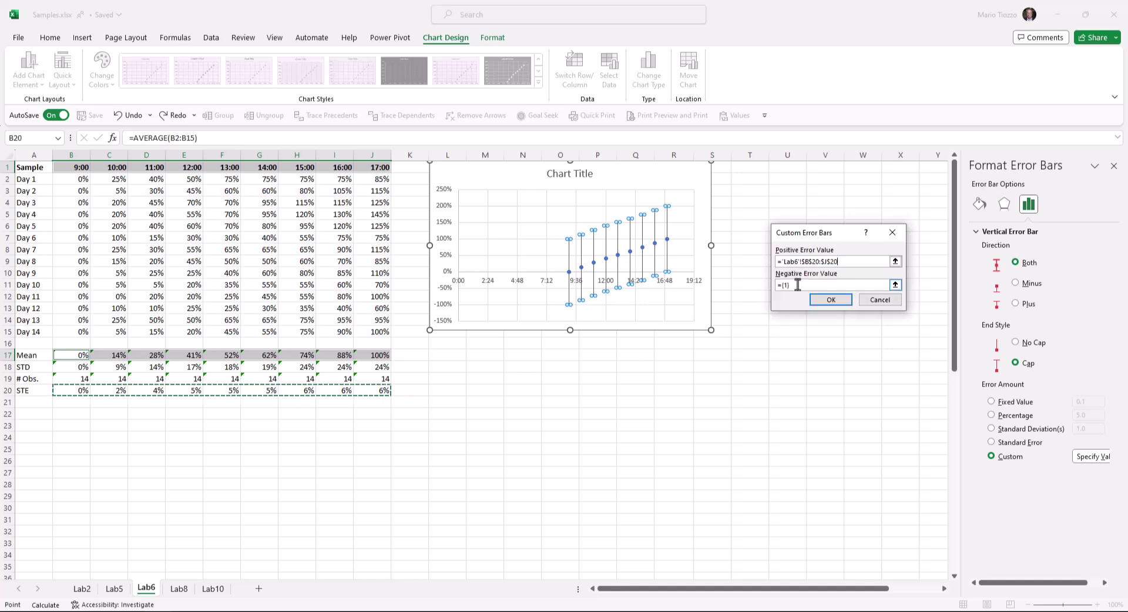
pyautogui.press('Delete')
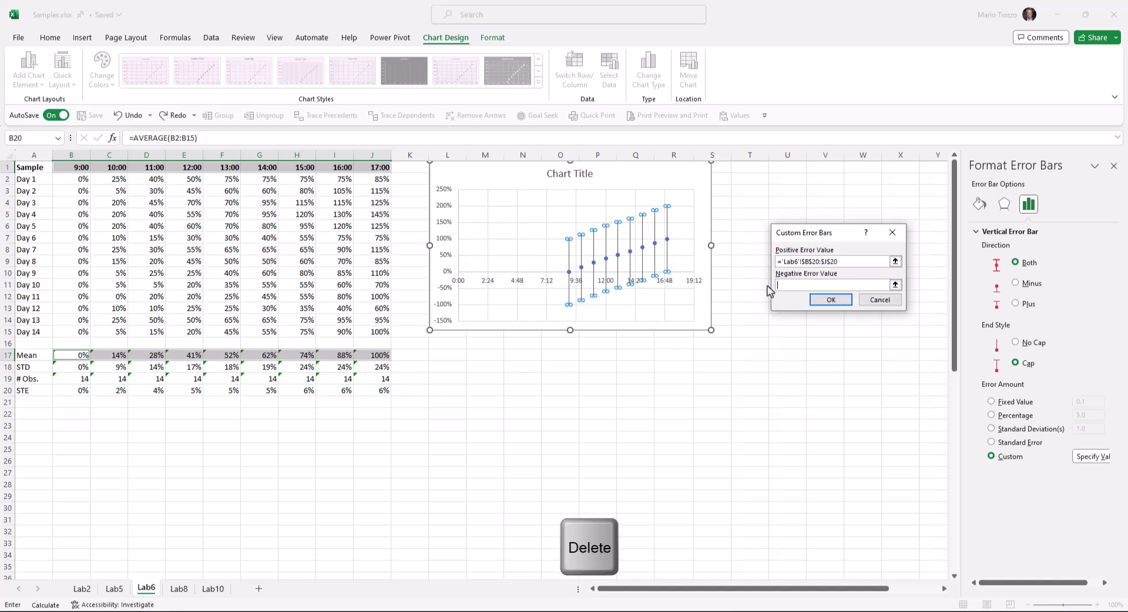
pyautogui.moveTo(76, 390); pyautogui.dragTo(367, 391)
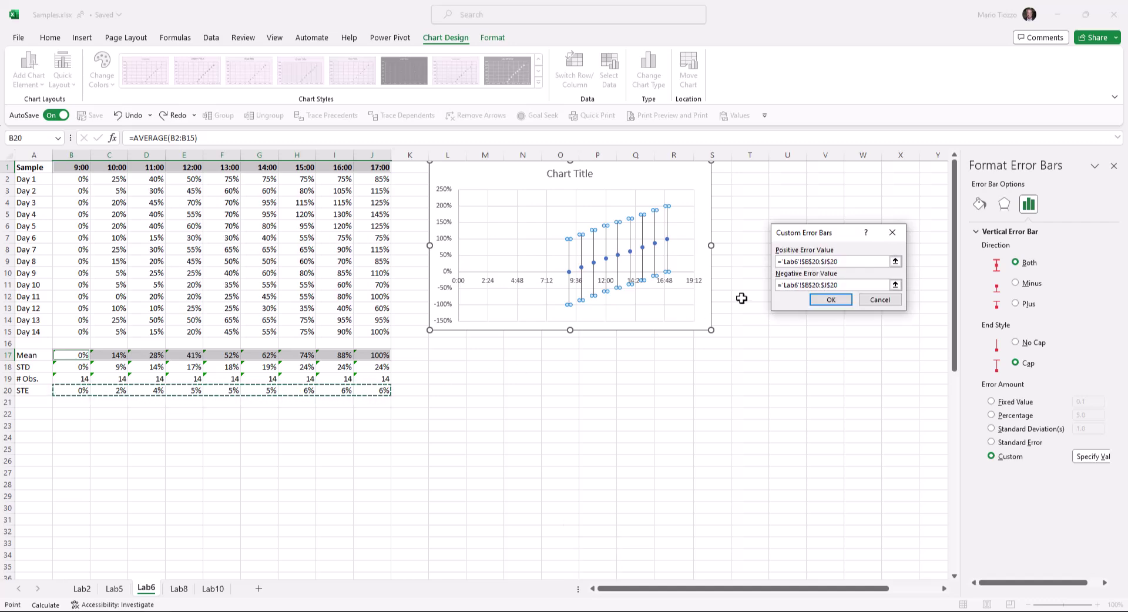
pyautogui.click(834, 300)
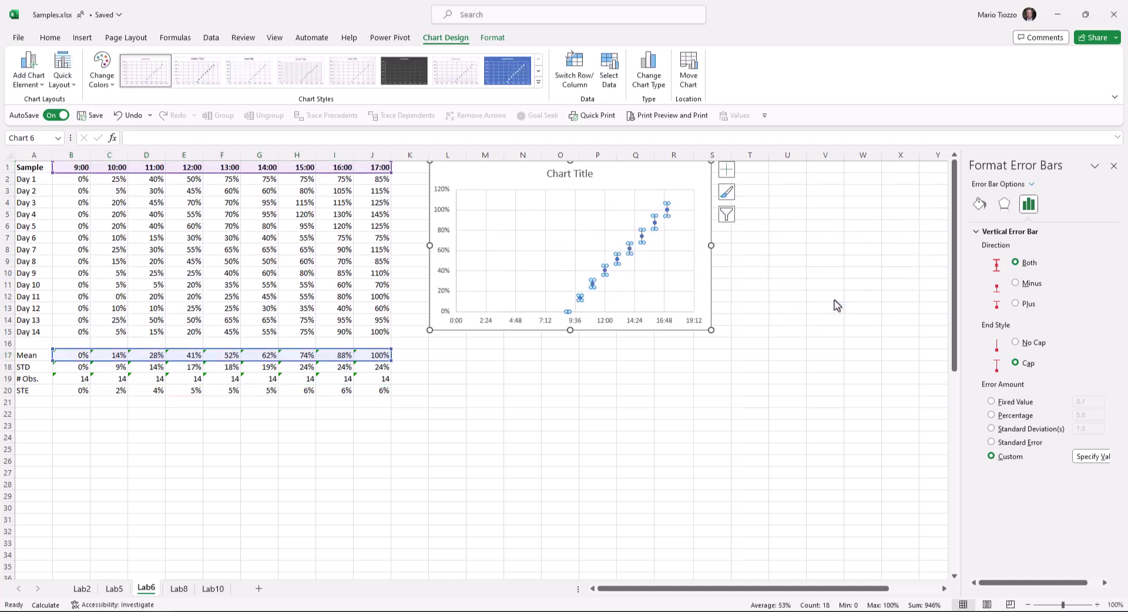
pyautogui.click(768, 312)
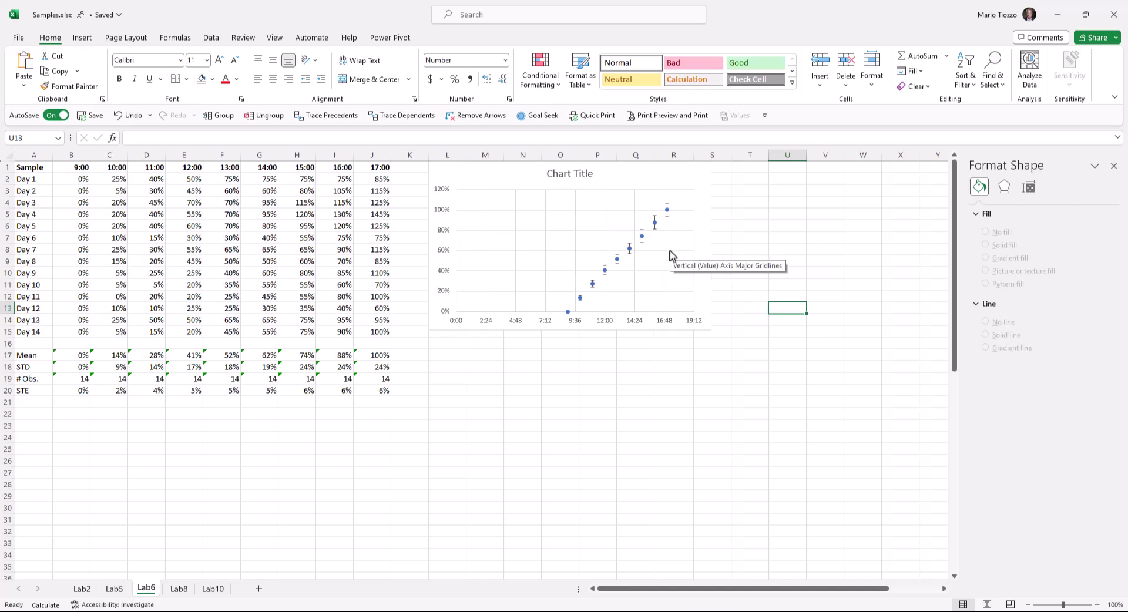
# Step: Add axis titles and name the vertical one 'Cumulative Quota Completion (Percentage)'
pyautogui.click(703, 173)
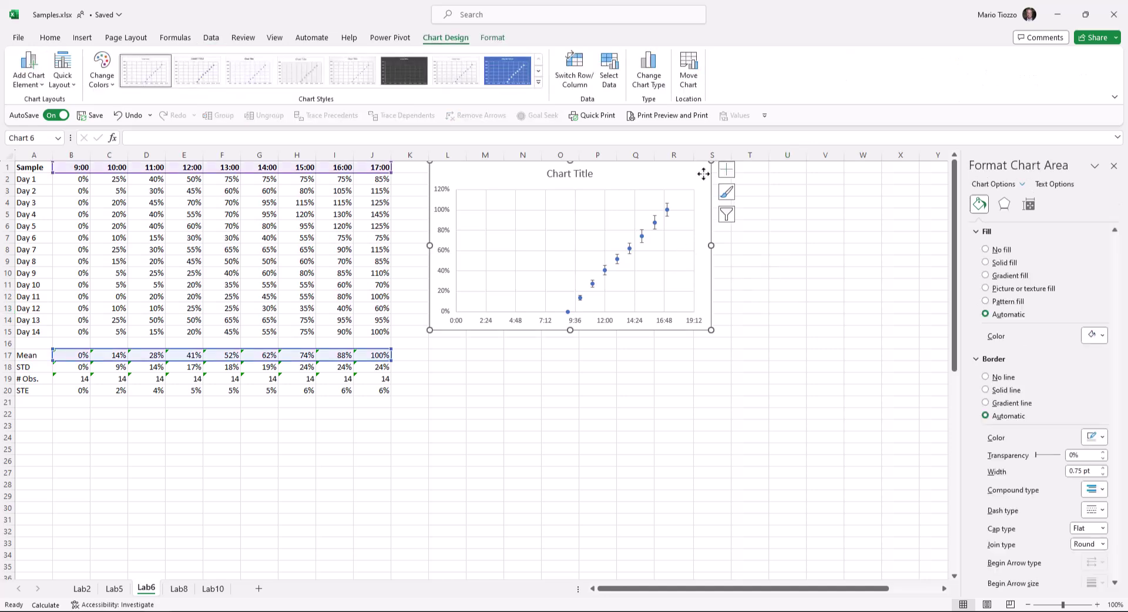
pyautogui.click(726, 172)
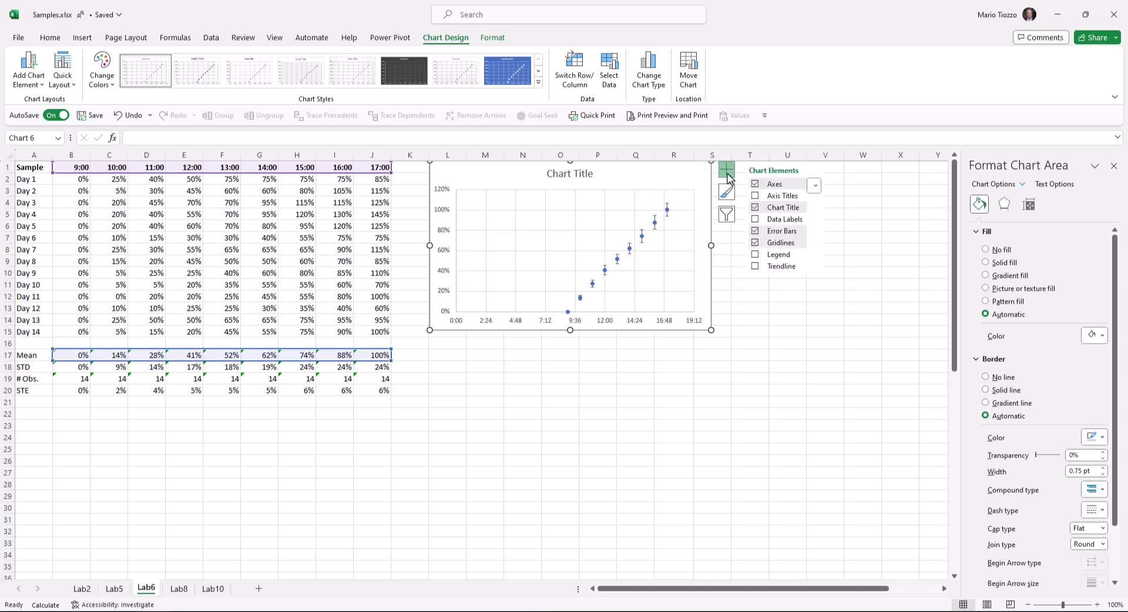
pyautogui.click(755, 197)
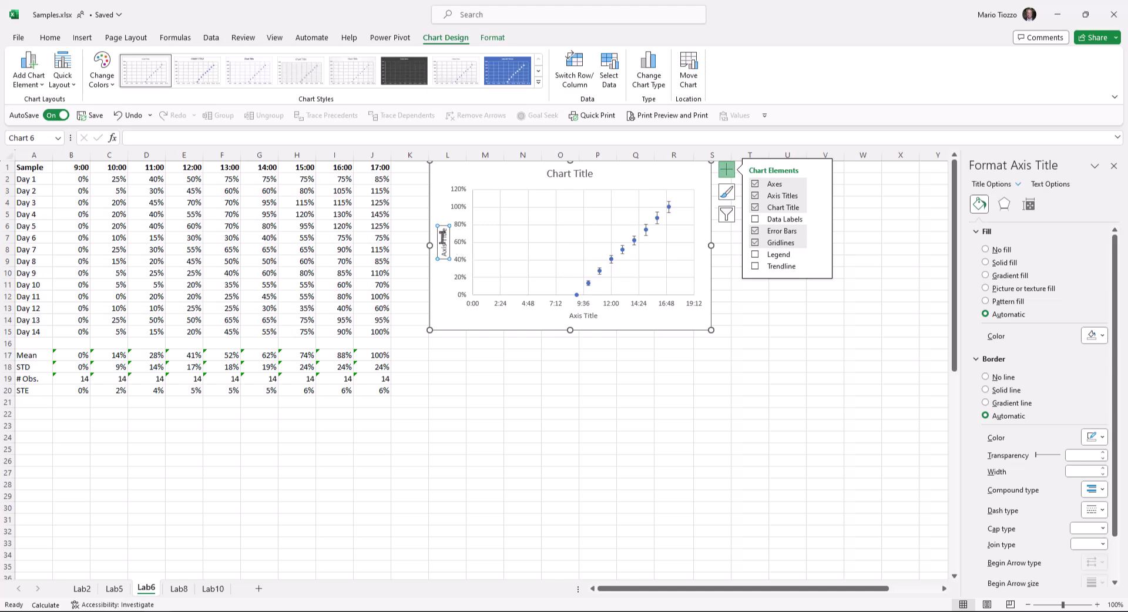
pyautogui.click(442, 238)
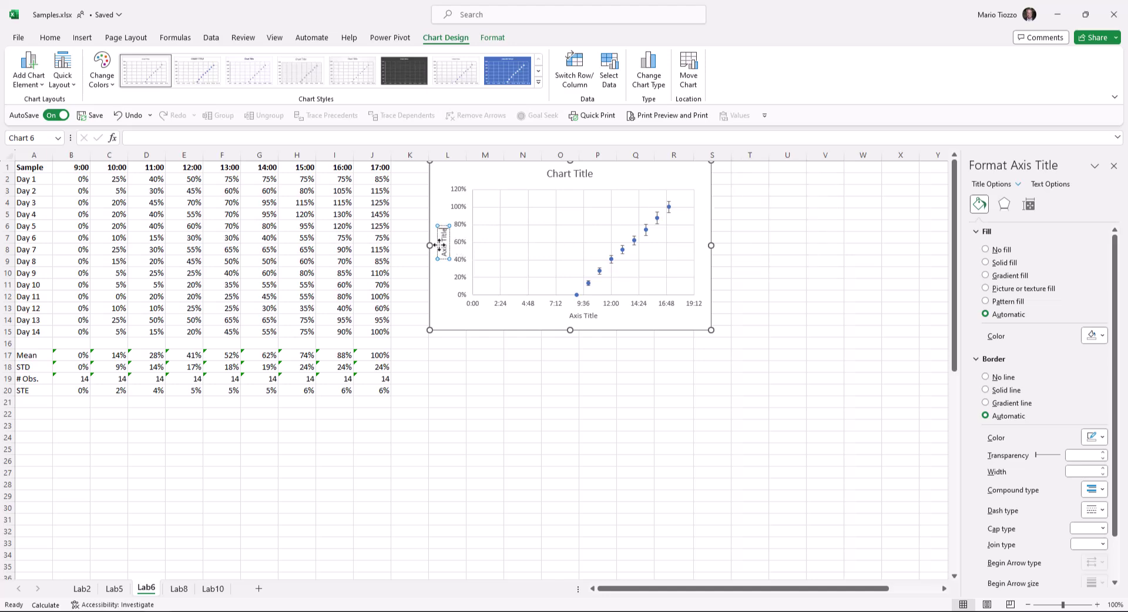
pyautogui.press('BackSpace')
pyautogui.press('BackSpace')
pyautogui.press('BackSpace')
pyautogui.press('BackSpace')
pyautogui.press('BackSpace')
pyautogui.press('BackSpace')
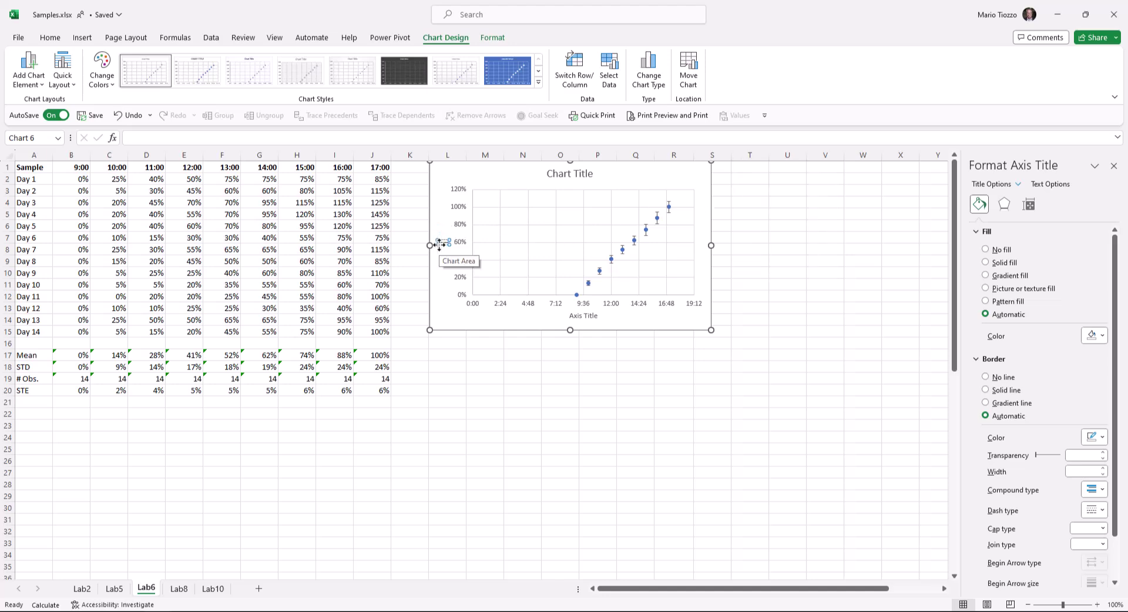
pyautogui.write('Cumulat')
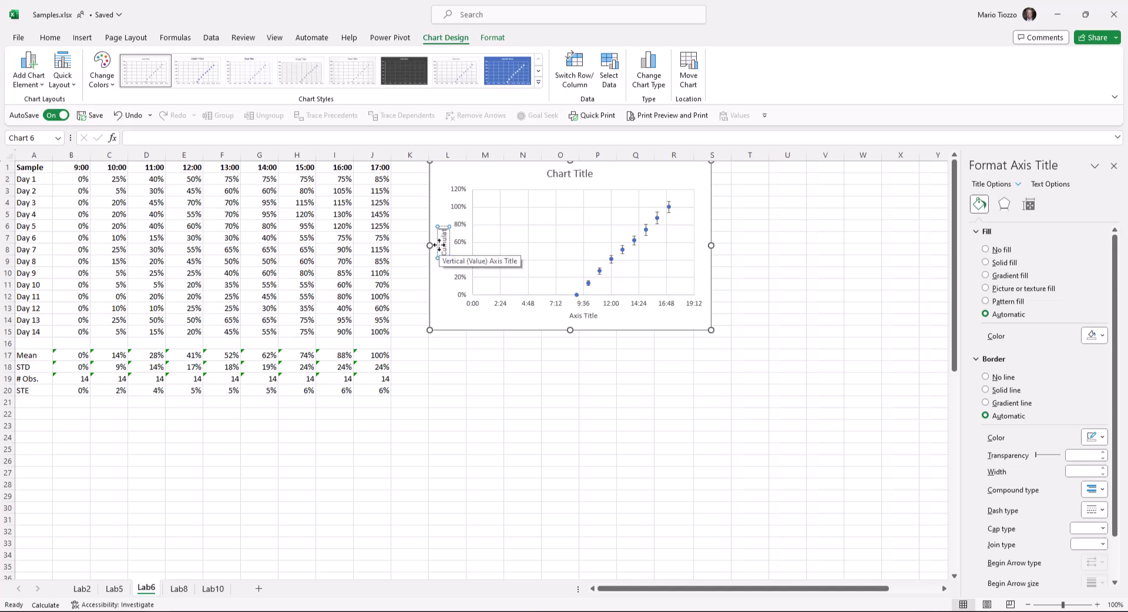
pyautogui.write('ive Quota Completion (Percentage')
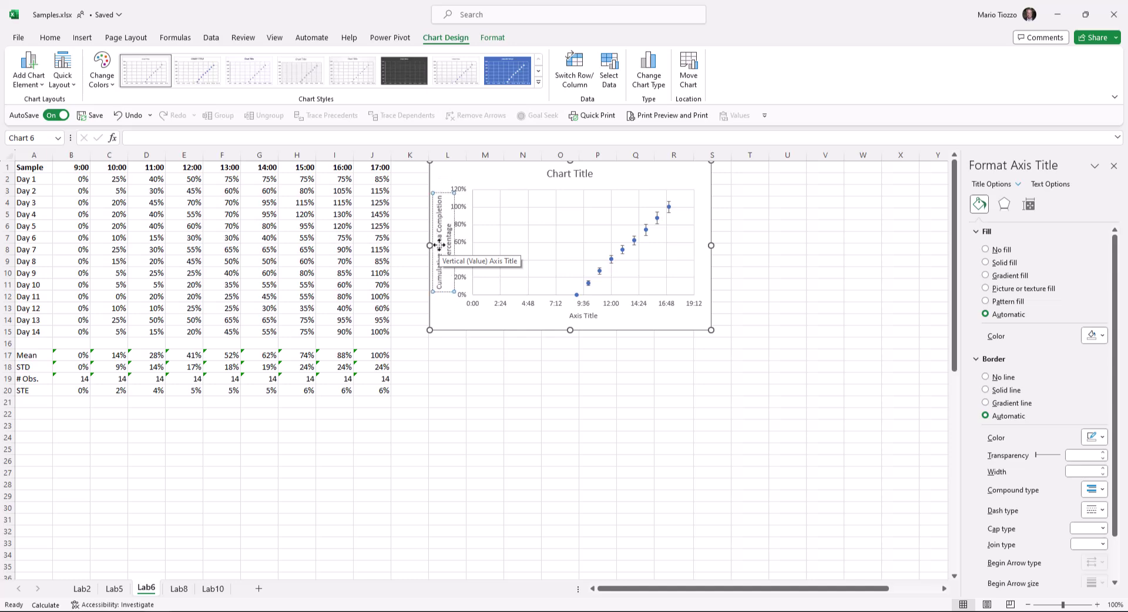
pyautogui.write(')')
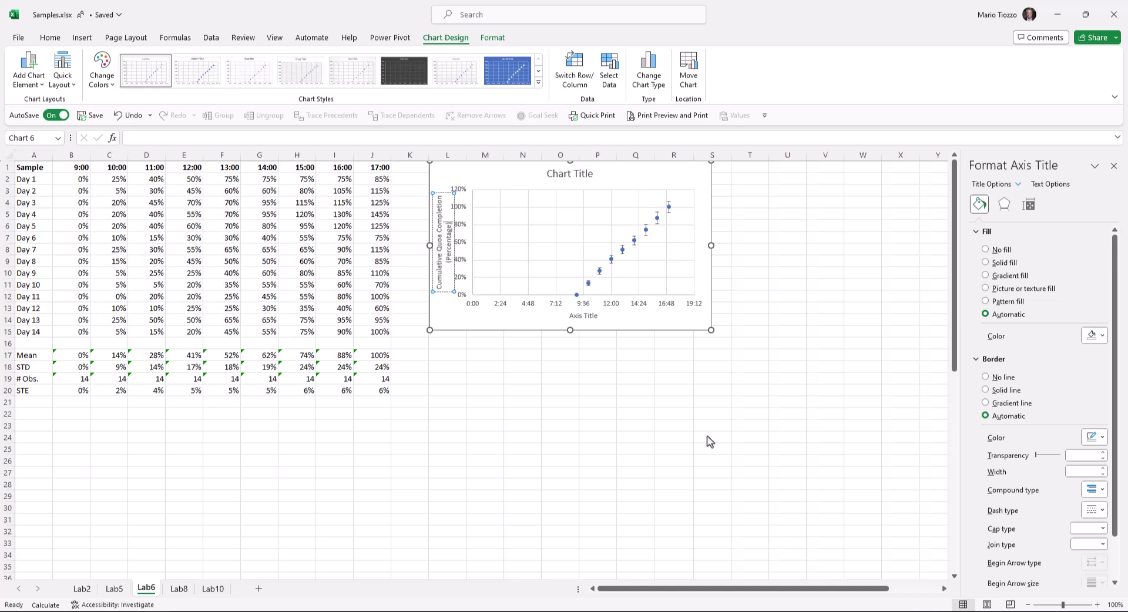
# Step: Rename the horizontal axis title to 'Time (Hours)'
pyautogui.click(578, 318)
pyautogui.moveTo(574, 318); pyautogui.dragTo(601, 318)
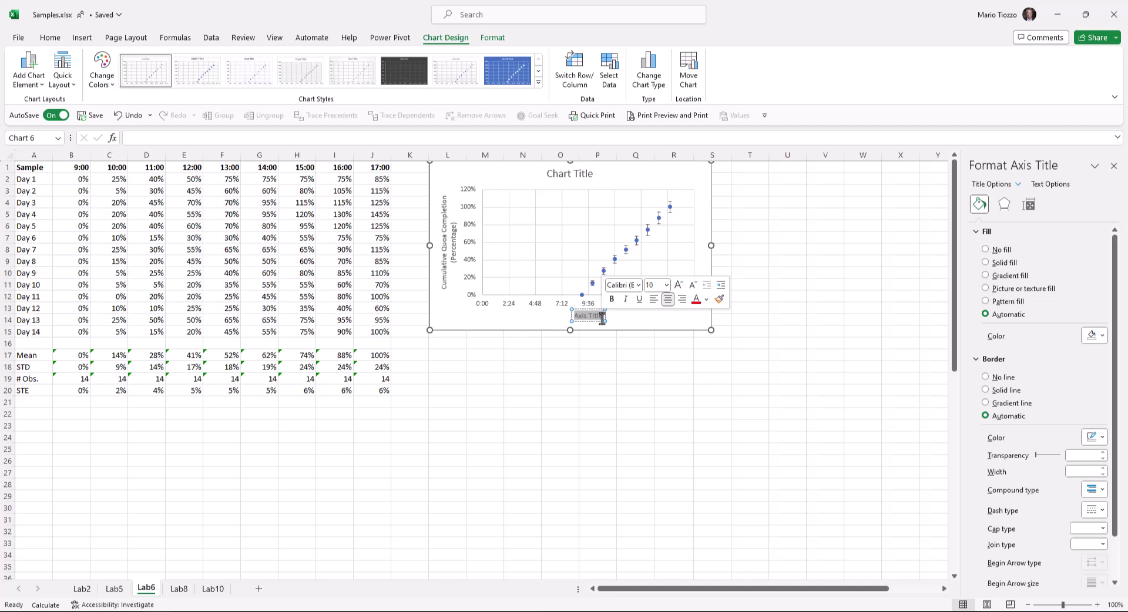
pyautogui.write('Time (Hours)')
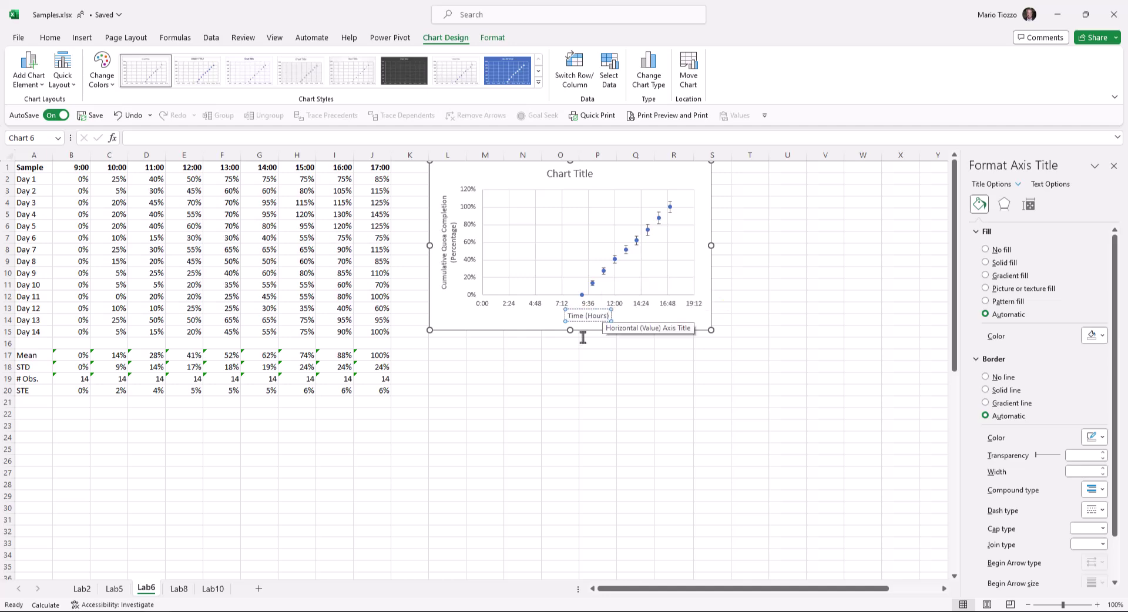
pyautogui.click(576, 343)
pyautogui.click(444, 239)
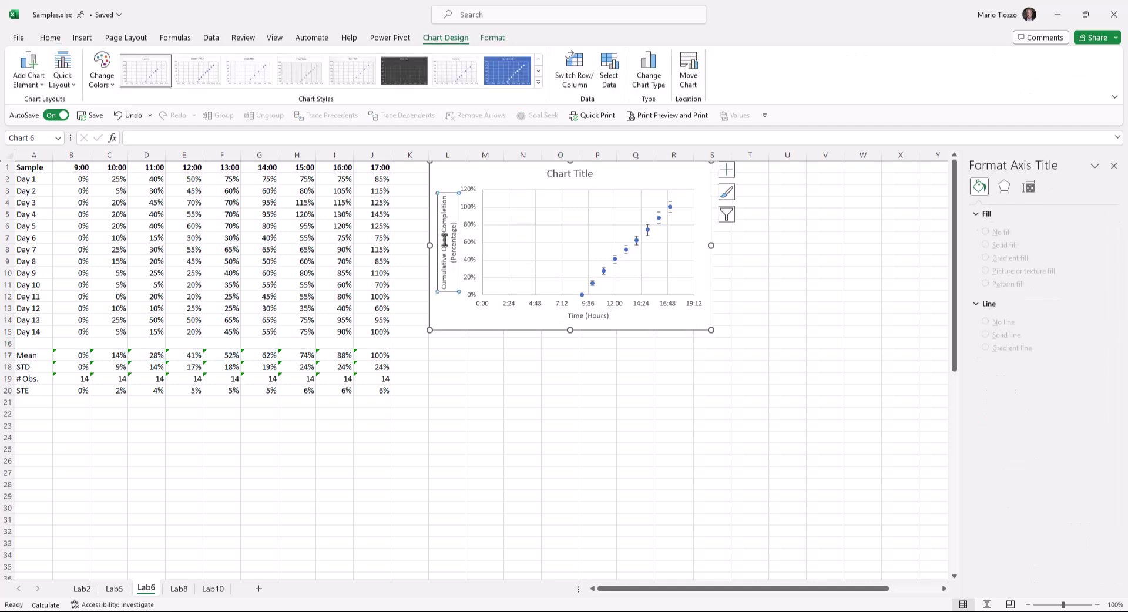
pyautogui.click(444, 240)
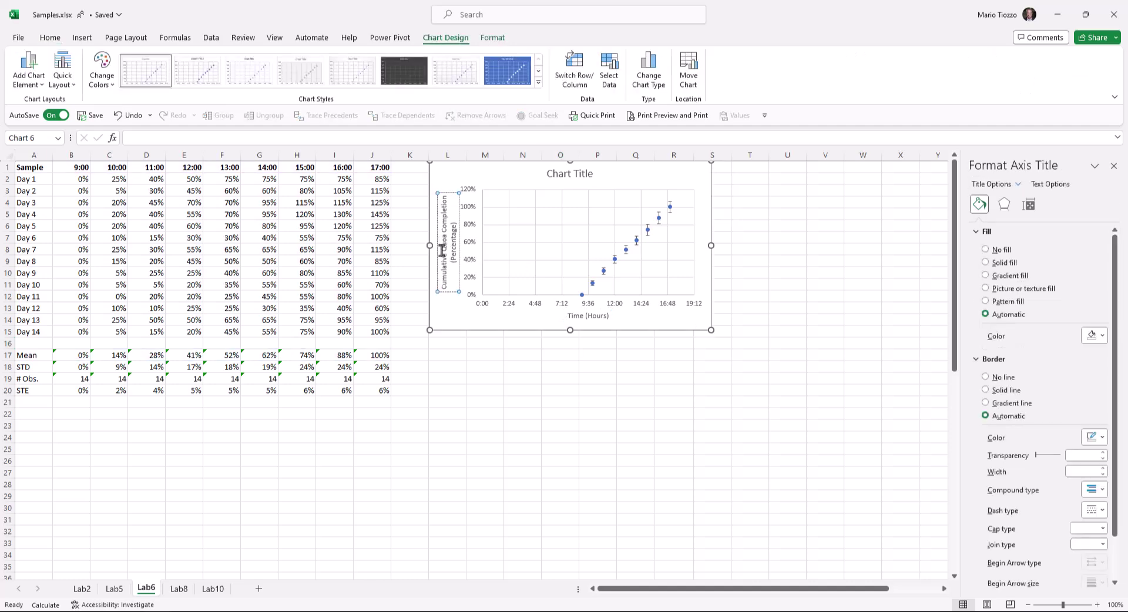
pyautogui.click(582, 346)
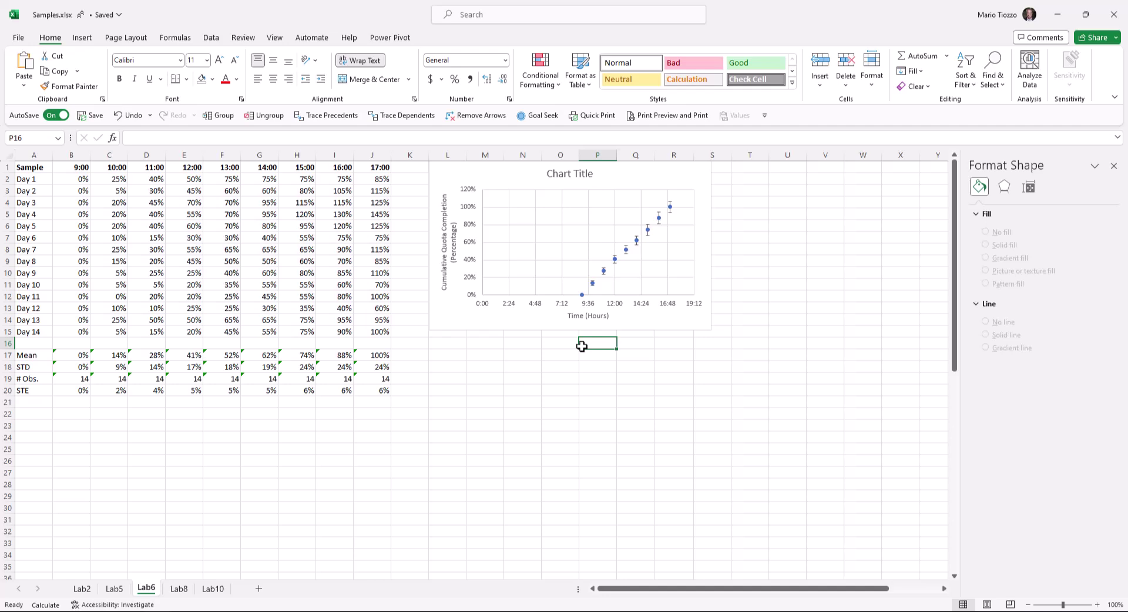
# Step: Open Format Axis for the horizontal time axis, currently bounded 0 to 0.8
pyautogui.click(560, 305)
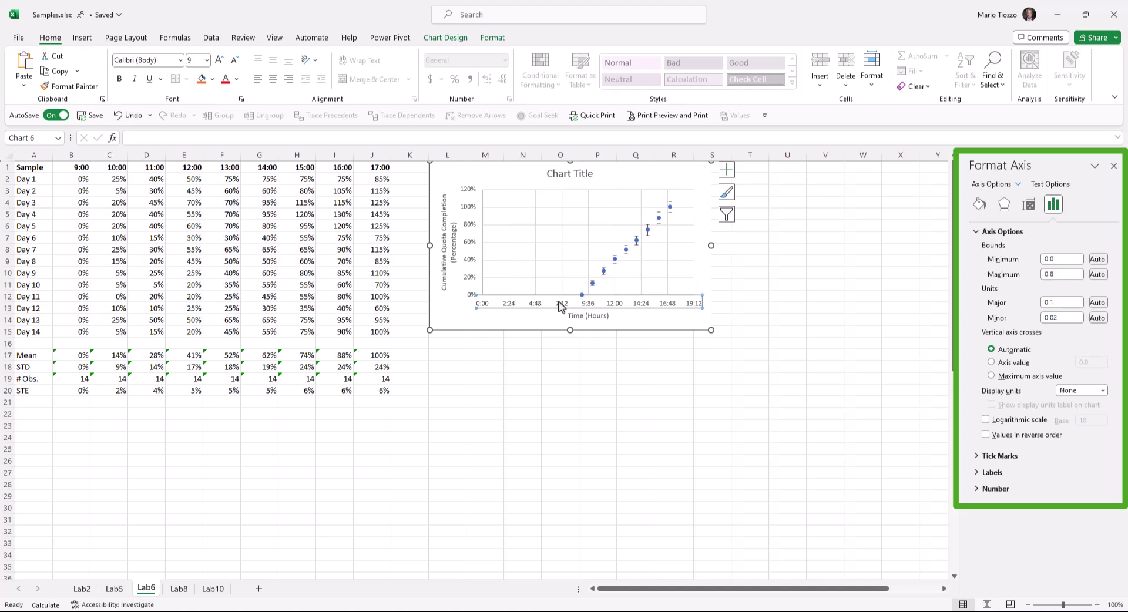
pyautogui.rightClick(559, 306)
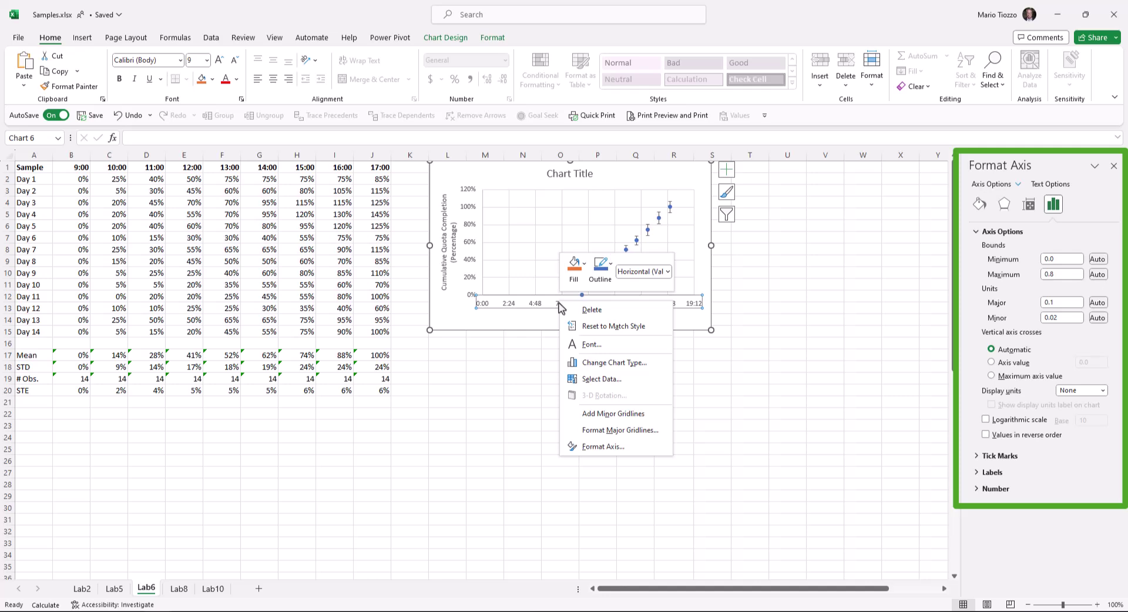
pyautogui.click(591, 450)
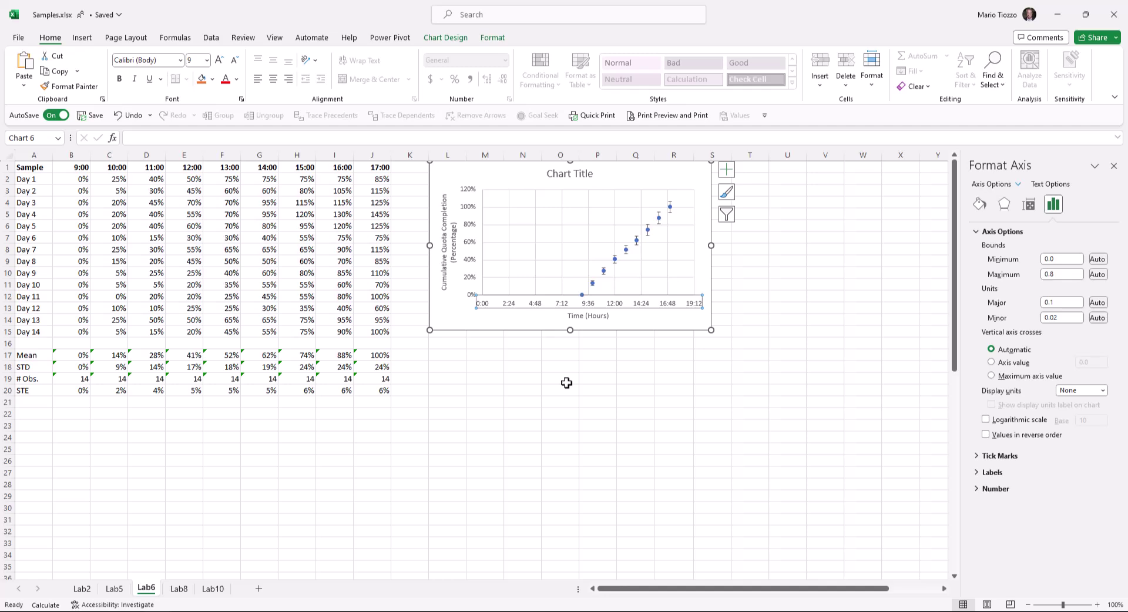
# Step: Enter =1/24 in O18 for one hour, and =O18*9 (0.375) in O19
pyautogui.click(550, 366)
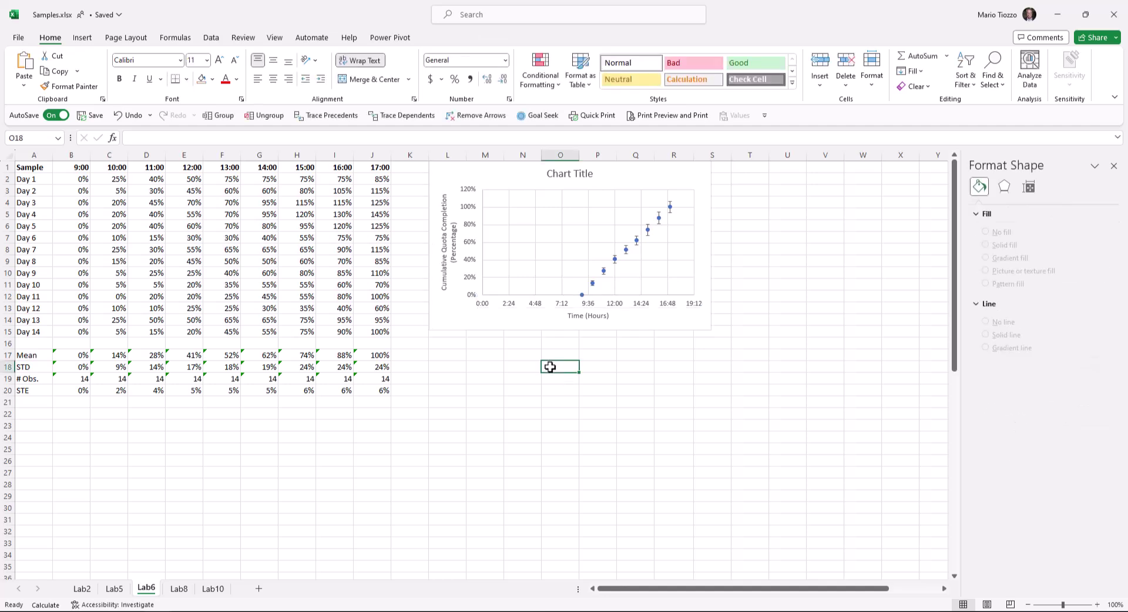
pyautogui.write('=1/')
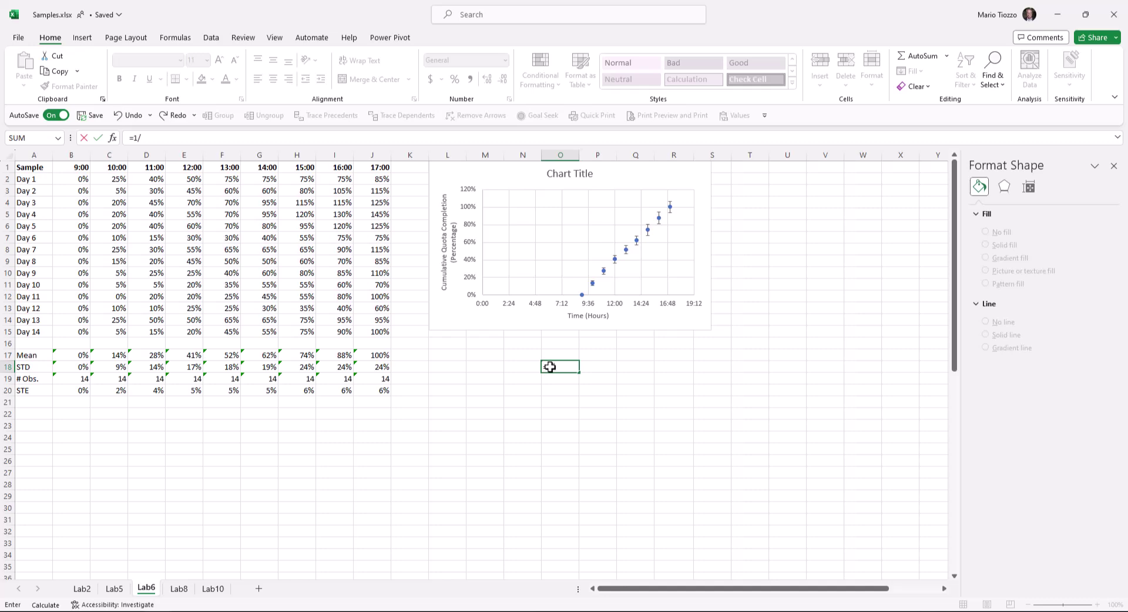
pyautogui.write('24')
pyautogui.hotkey('ctrl', 'Return')
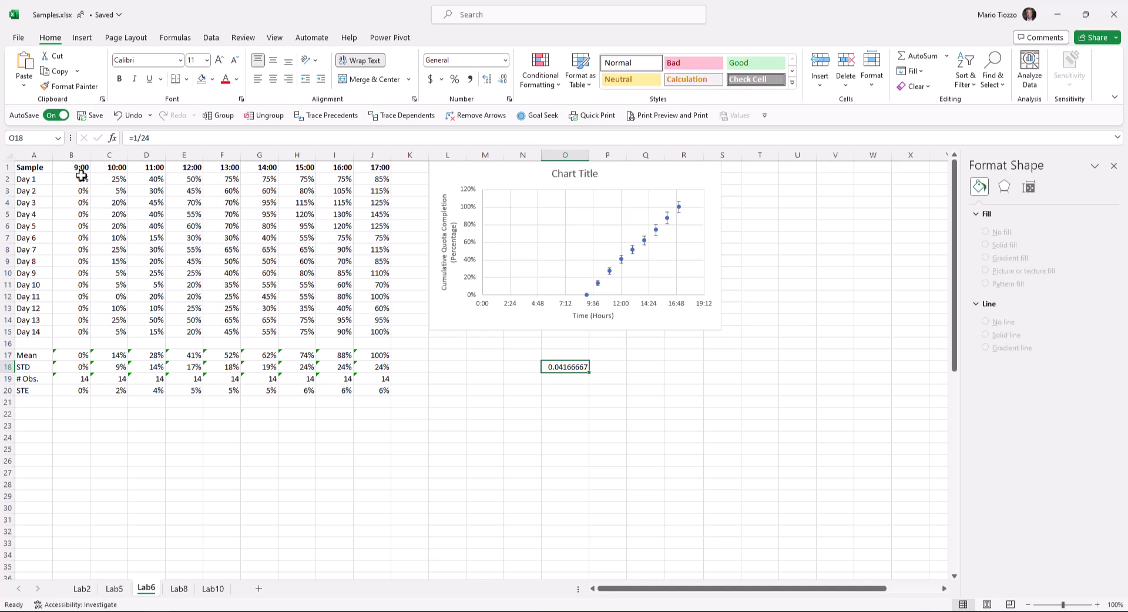
pyautogui.click(564, 378)
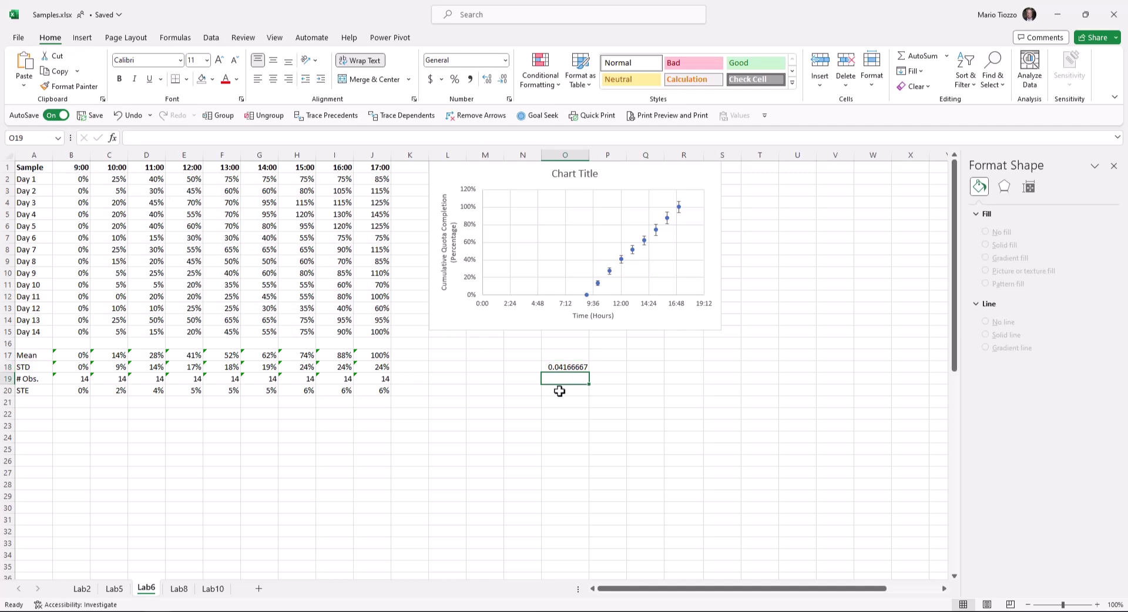
pyautogui.write('=')
pyautogui.press('Up')
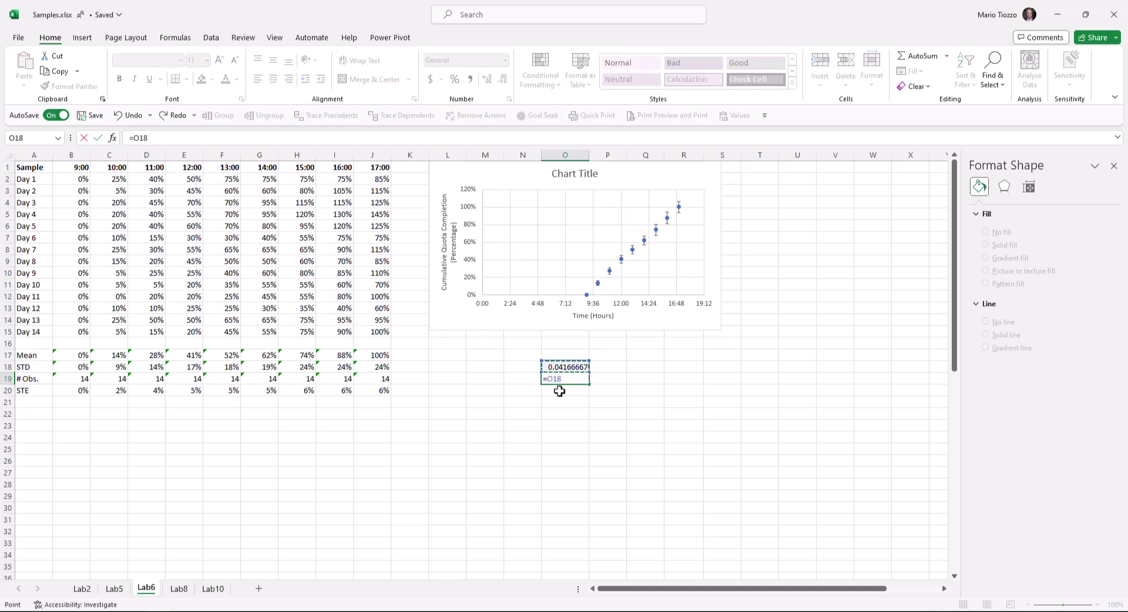
pyautogui.write('*9')
pyautogui.press('Return')
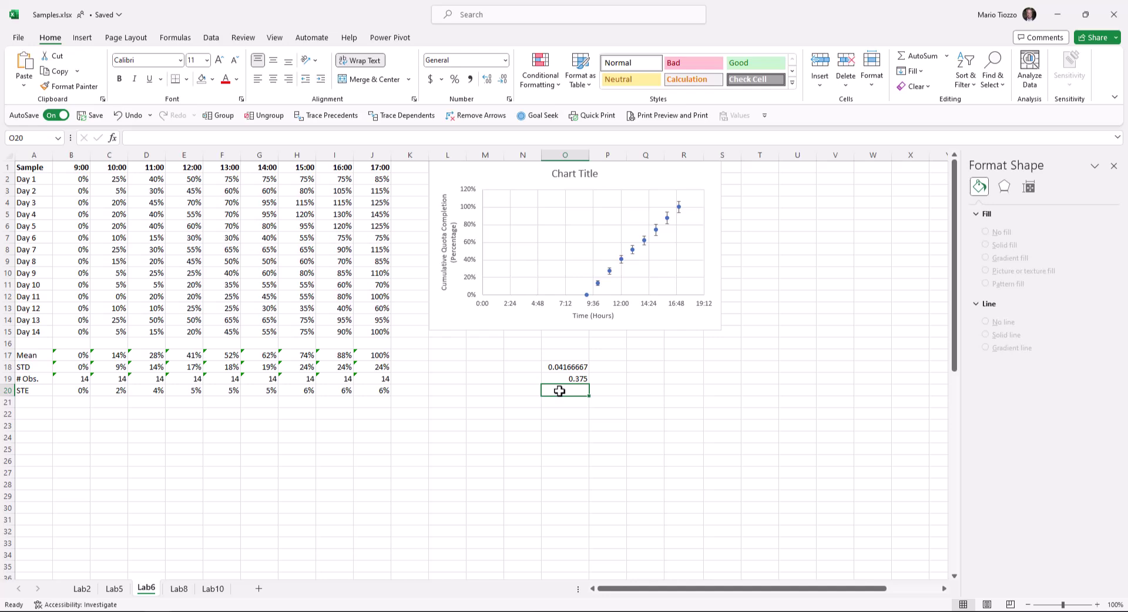
# Step: Enter =O18*17 in O20, giving 0.70833333 for 17:00
pyautogui.write('=')
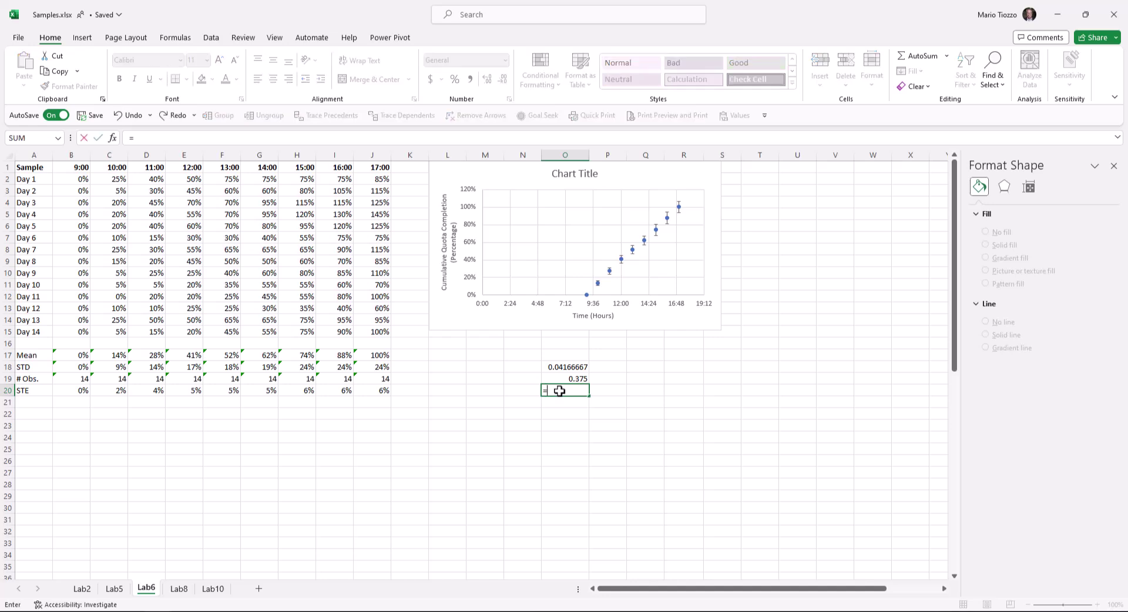
pyautogui.press('Up')
pyautogui.press('Up')
pyautogui.write('*17')
pyautogui.press('Return')
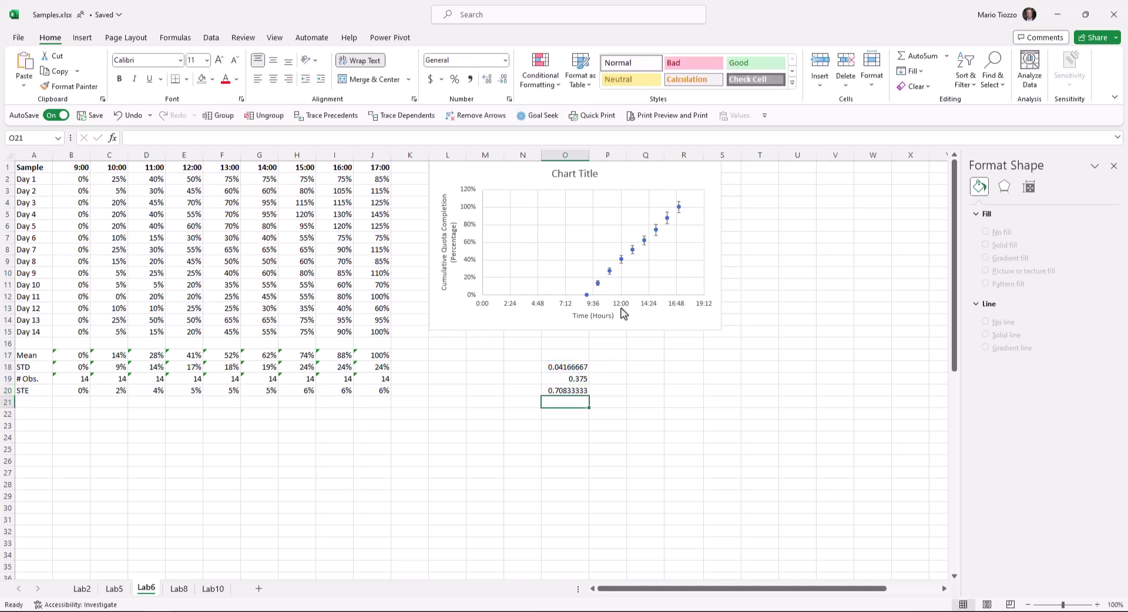
# Step: Set the time axis bounds to minimum 0.375 and maximum 0.70833333
pyautogui.click(622, 311)
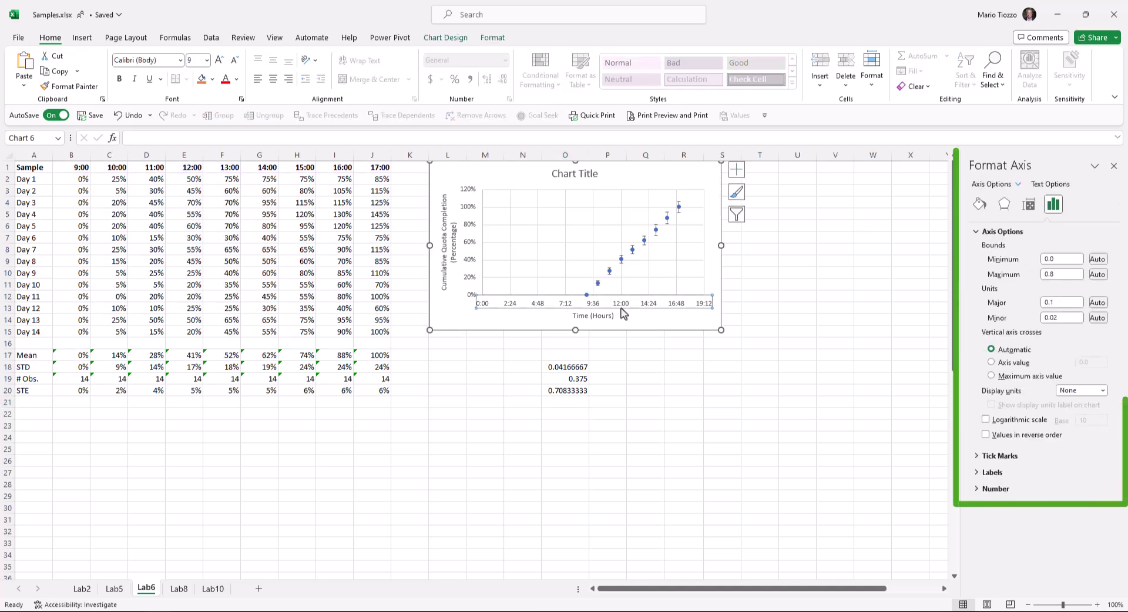
pyautogui.rightClick(622, 310)
pyautogui.click(657, 453)
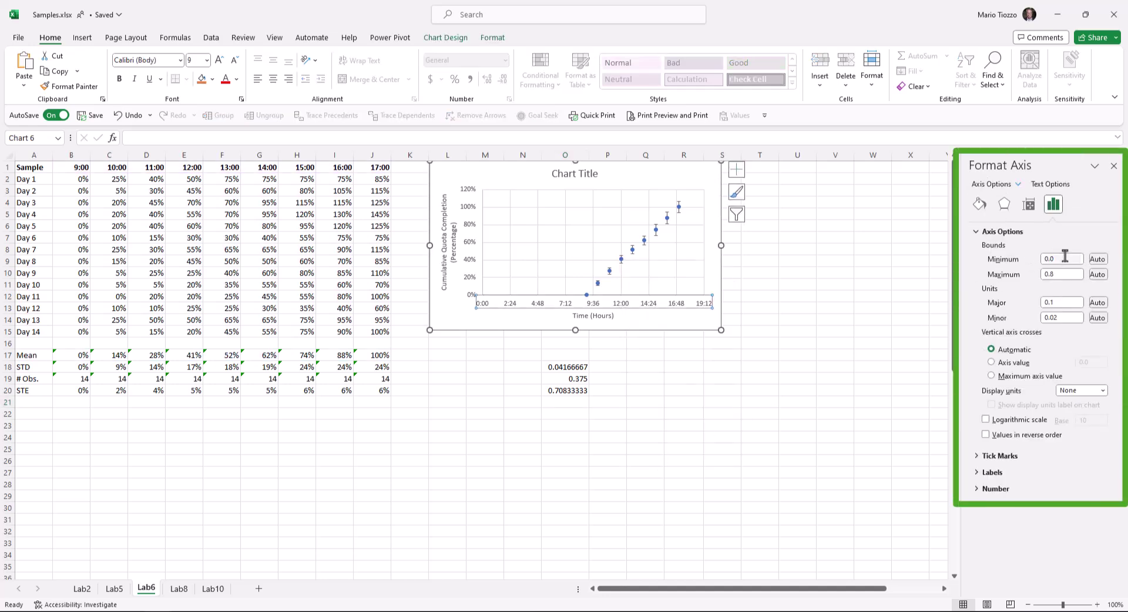
pyautogui.moveTo(1057, 259); pyautogui.dragTo(1042, 261)
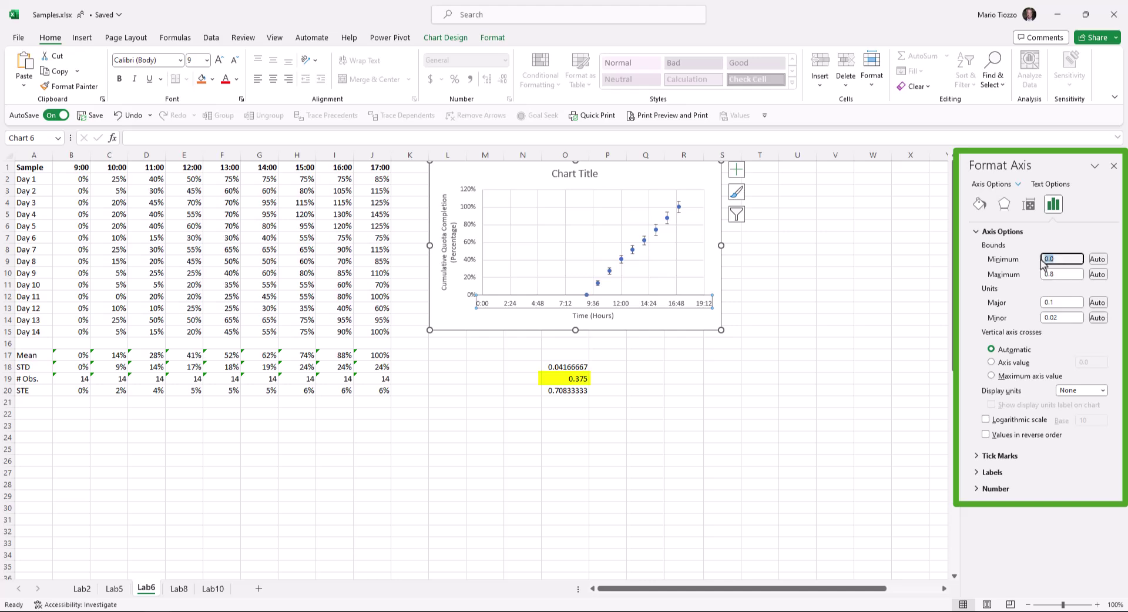
pyautogui.write('0.37')
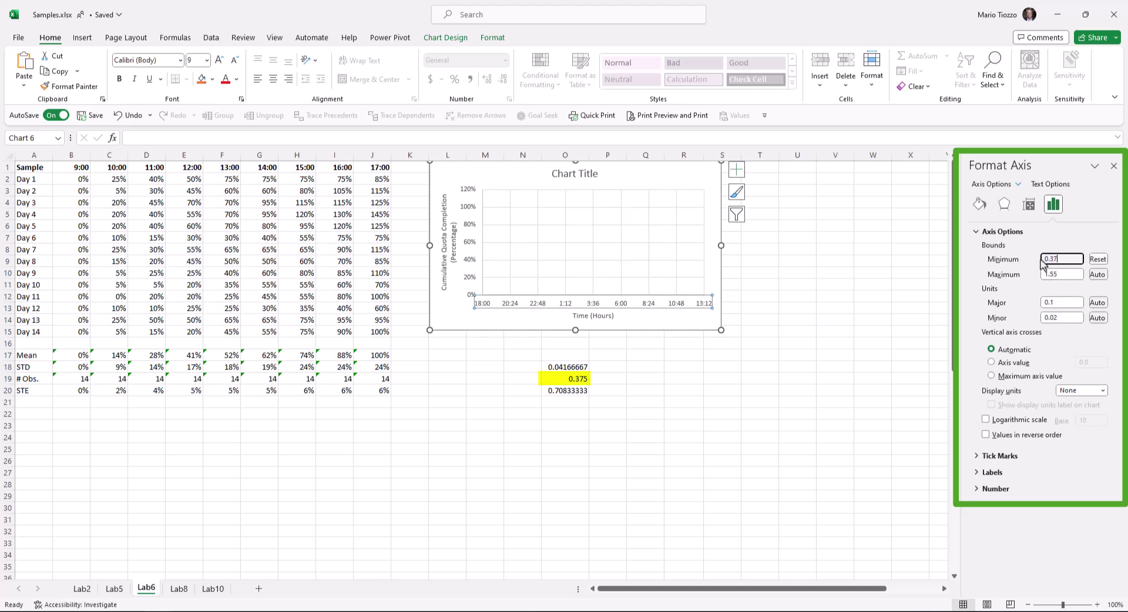
pyautogui.write('5')
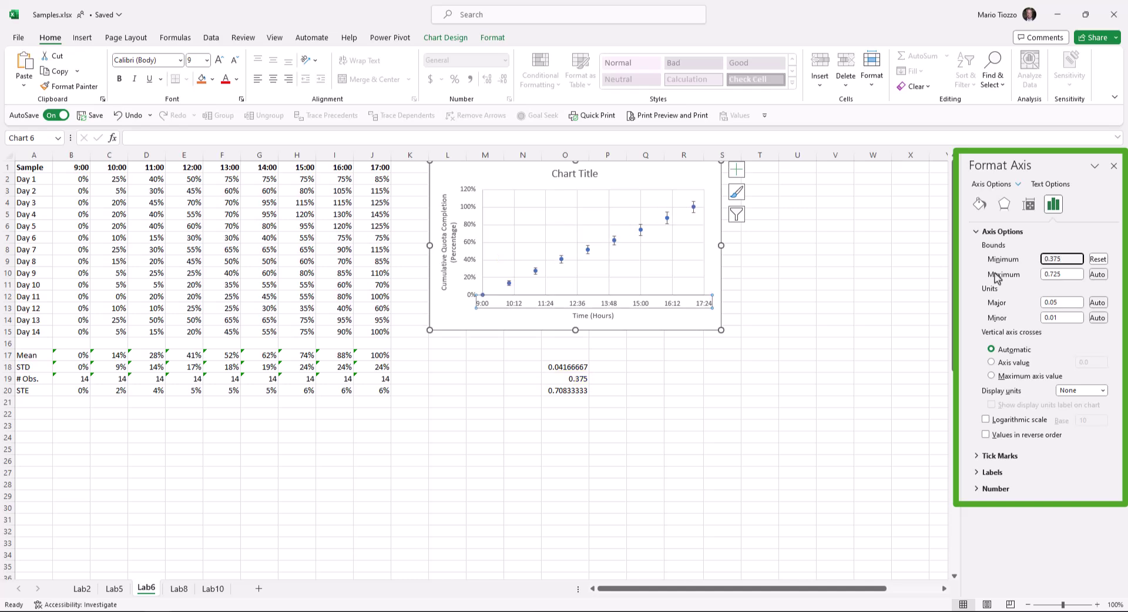
pyautogui.click(1066, 274)
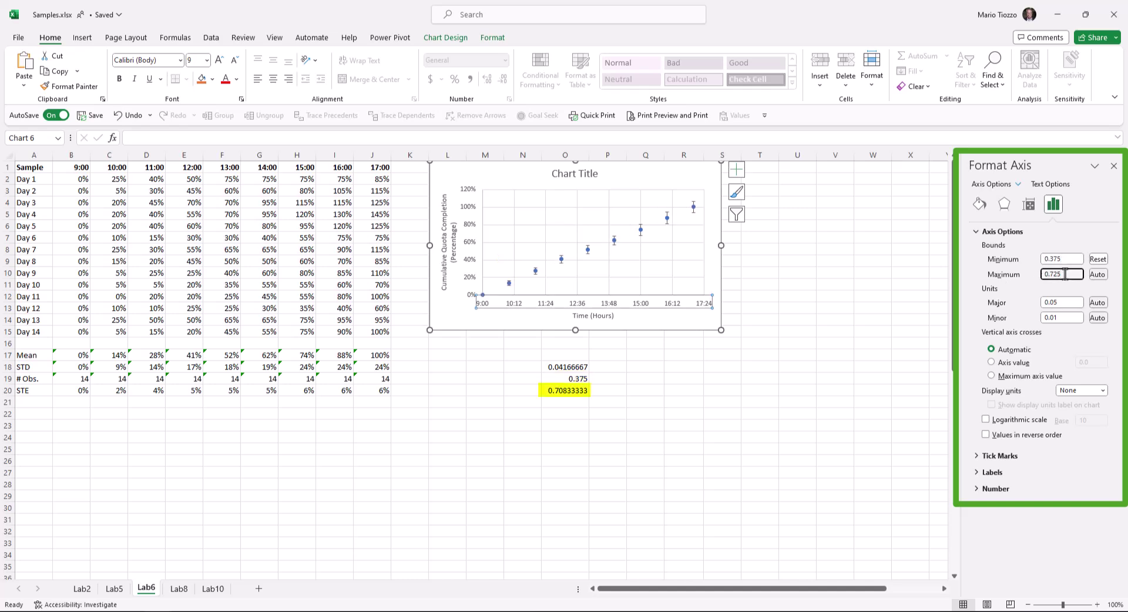
pyautogui.press('BackSpace')
pyautogui.press('BackSpace')
pyautogui.write('833333')
pyautogui.press('Return')
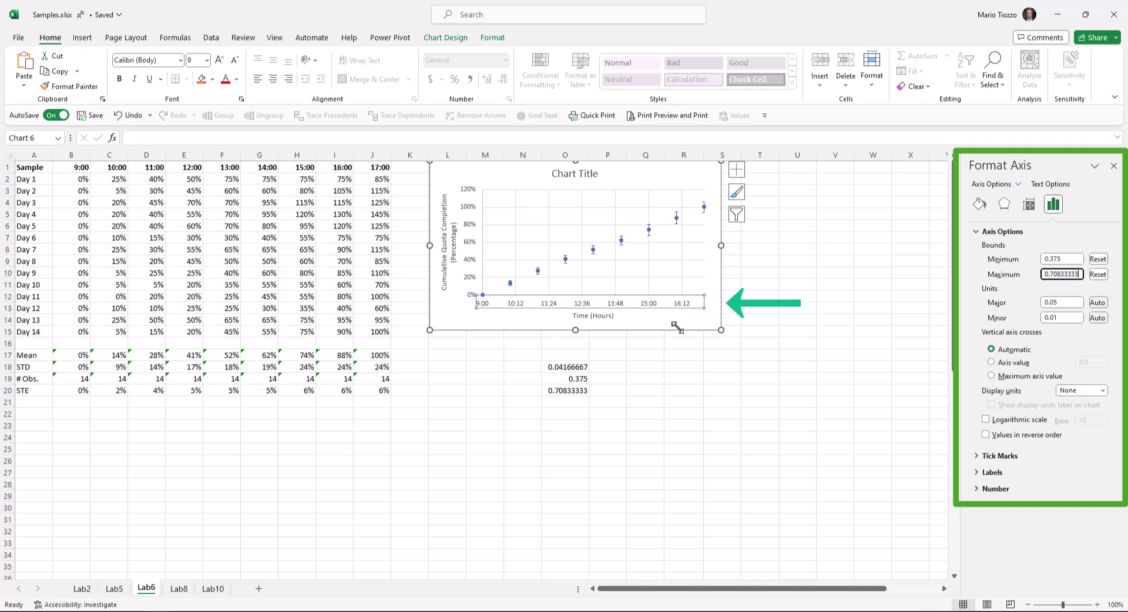
# Step: Set the time axis major unit to 0.04166667 so labels fall every hour
pyautogui.click(1071, 303)
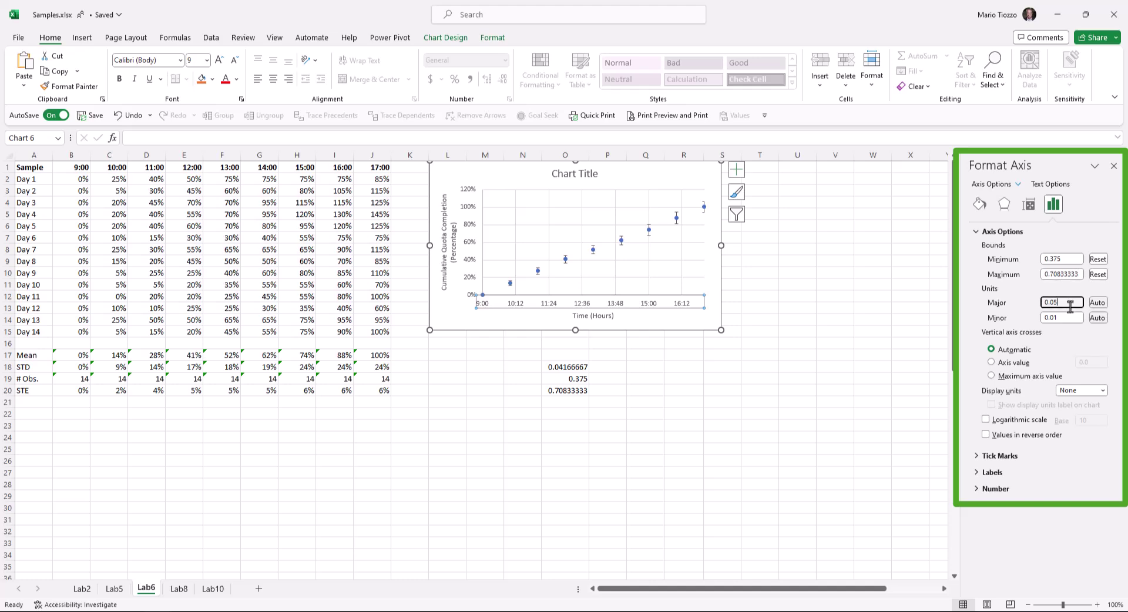
pyautogui.press('BackSpace')
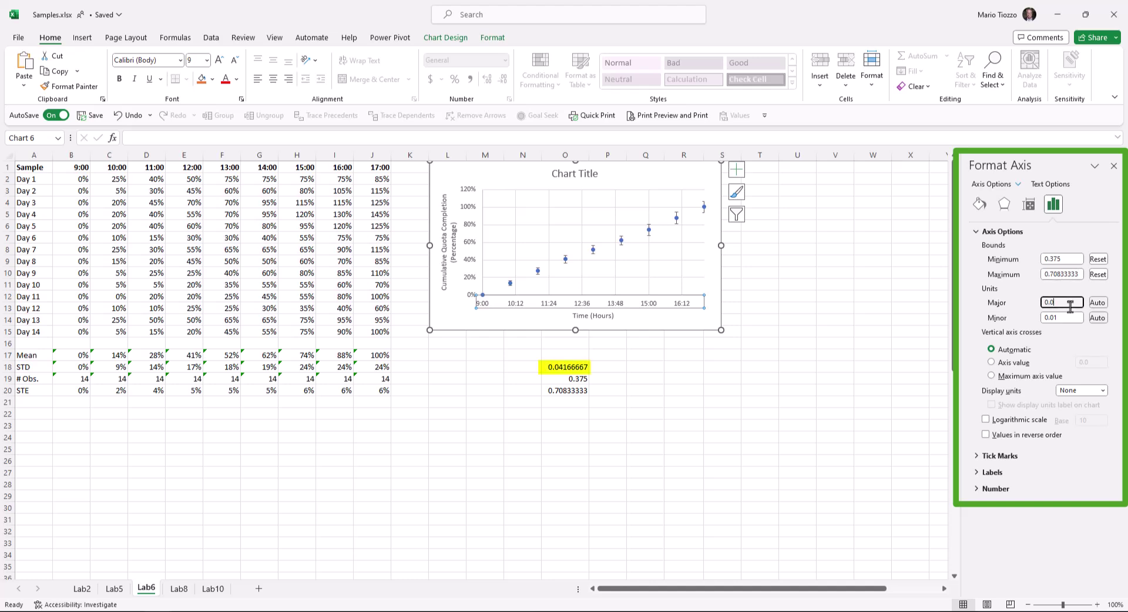
pyautogui.write('4166666')
pyautogui.press('Return')
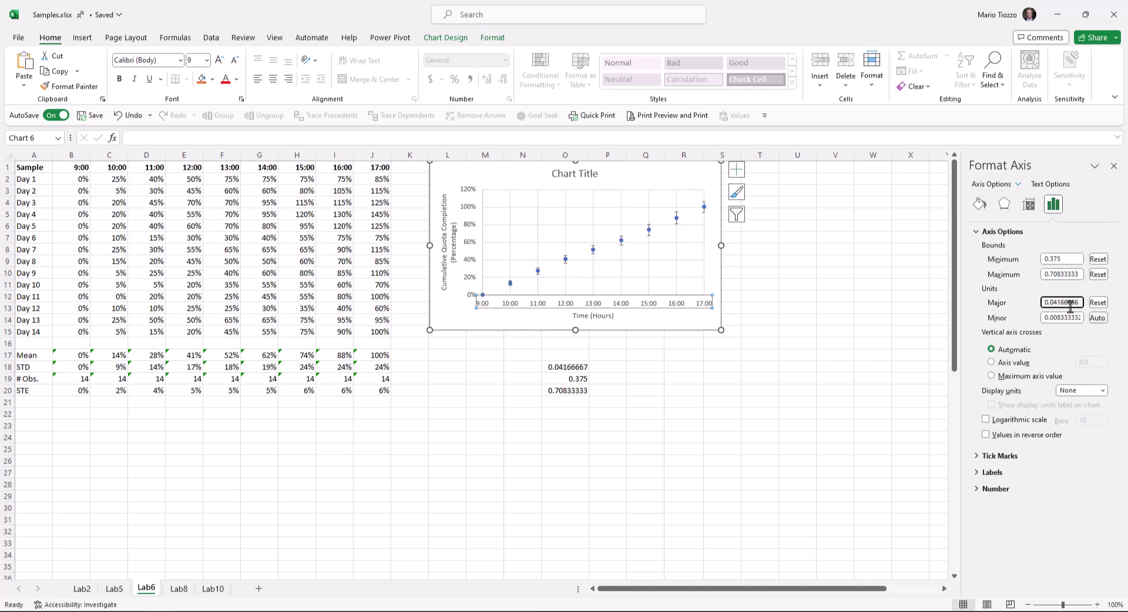
# Step: Add a linear trendline and display its equation y = 2.9571x - 1.0927 on the chart
pyautogui.click(736, 170)
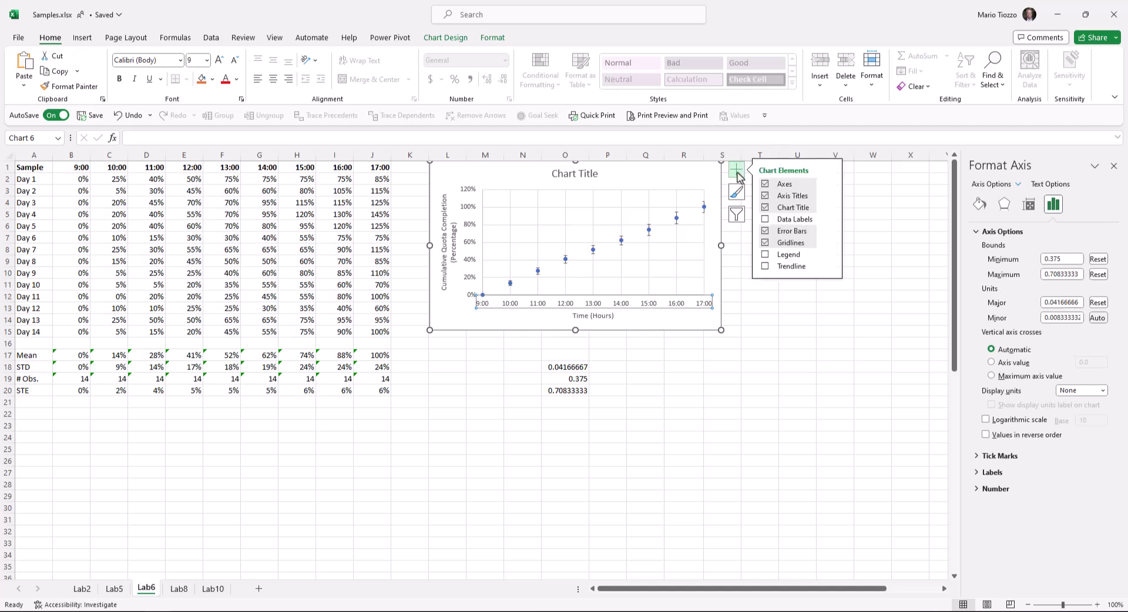
pyautogui.click(791, 267)
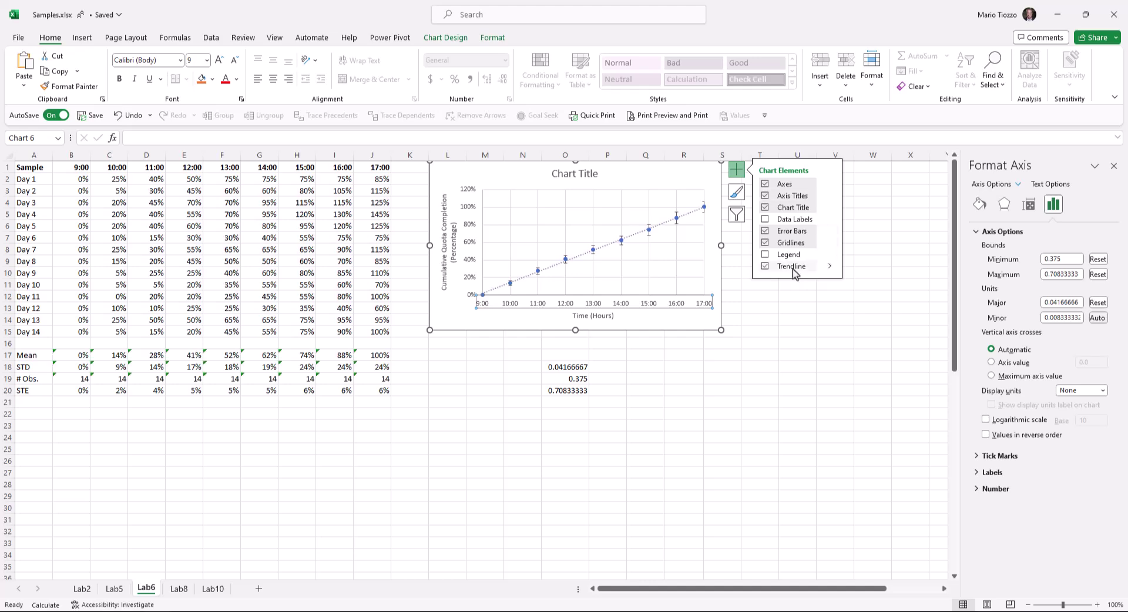
pyautogui.click(831, 267)
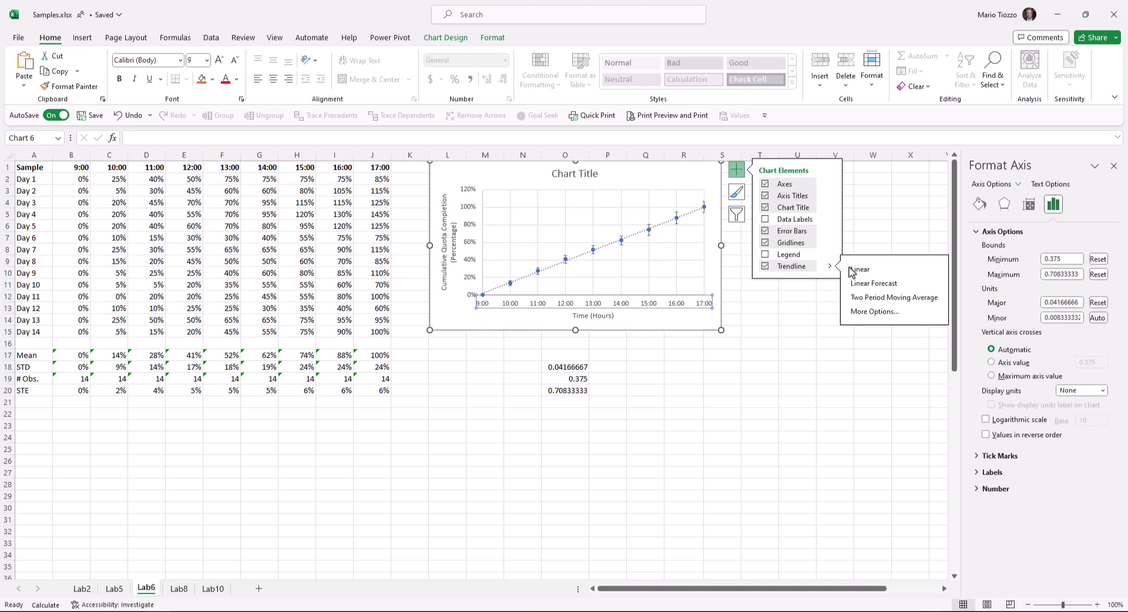
pyautogui.click(874, 313)
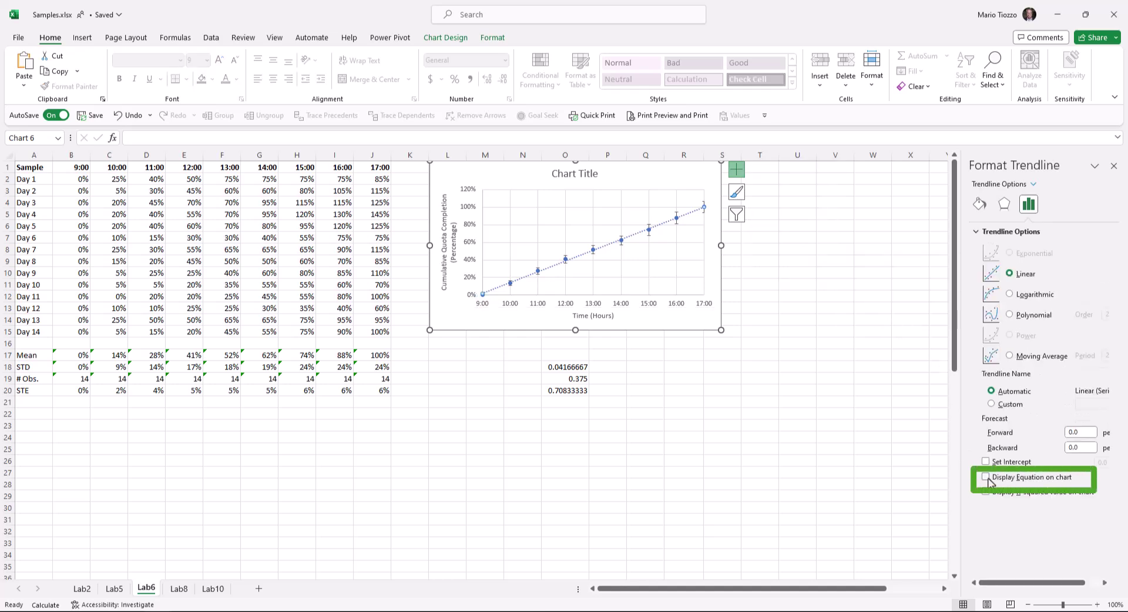
pyautogui.click(986, 477)
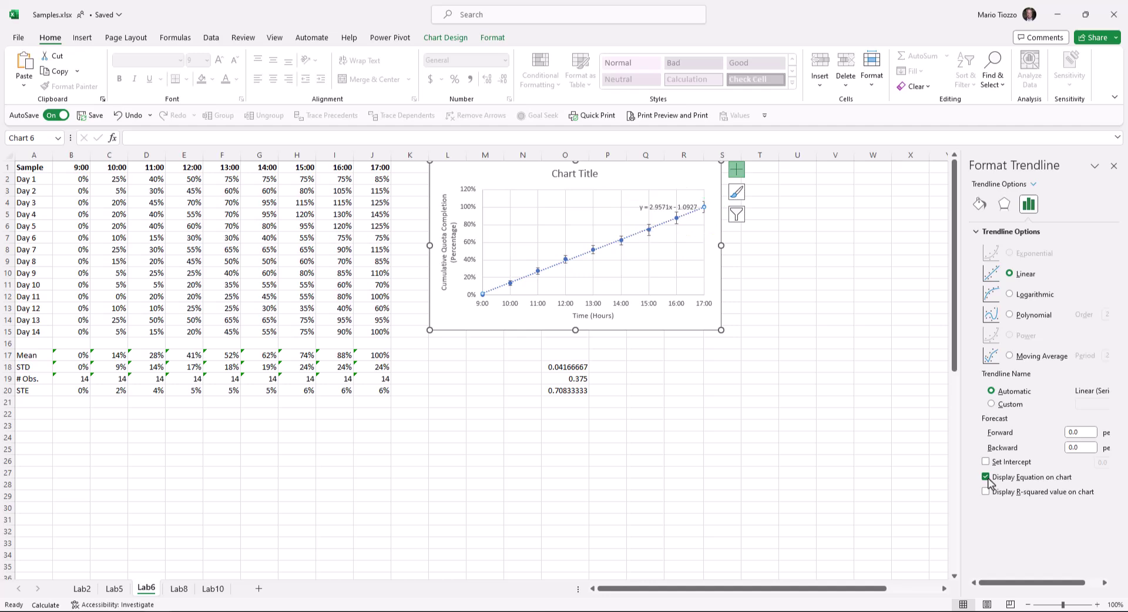
pyautogui.click(631, 390)
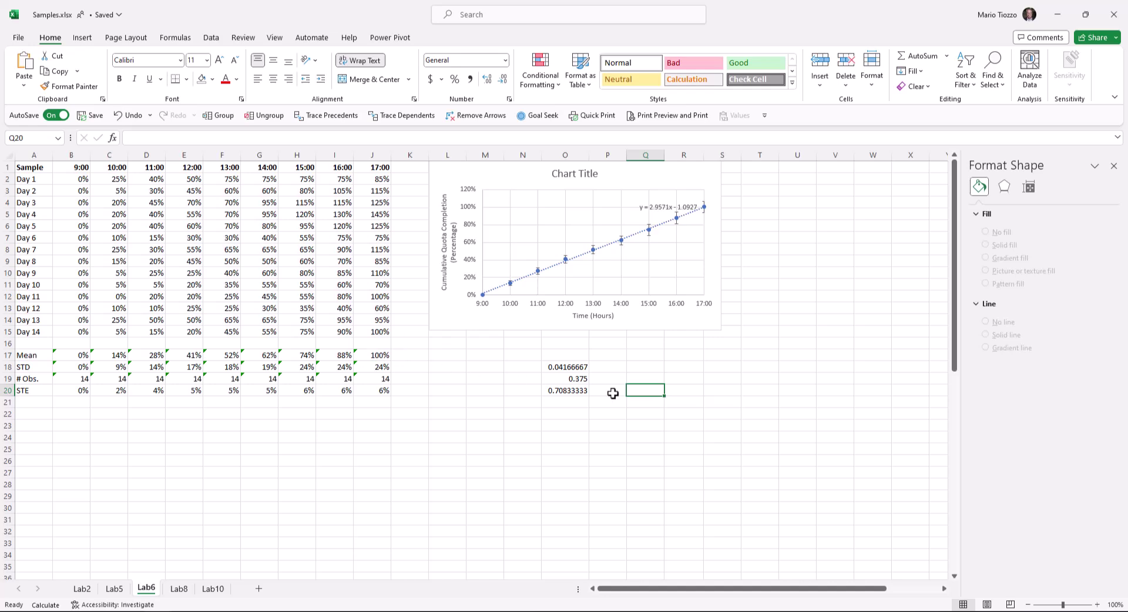
# Step: Enter =O20*2.9571-1.0927 in Q20 to predict 17:00 completion from the trendline
pyautogui.write('=')
pyautogui.press('Left')
pyautogui.press('Left')
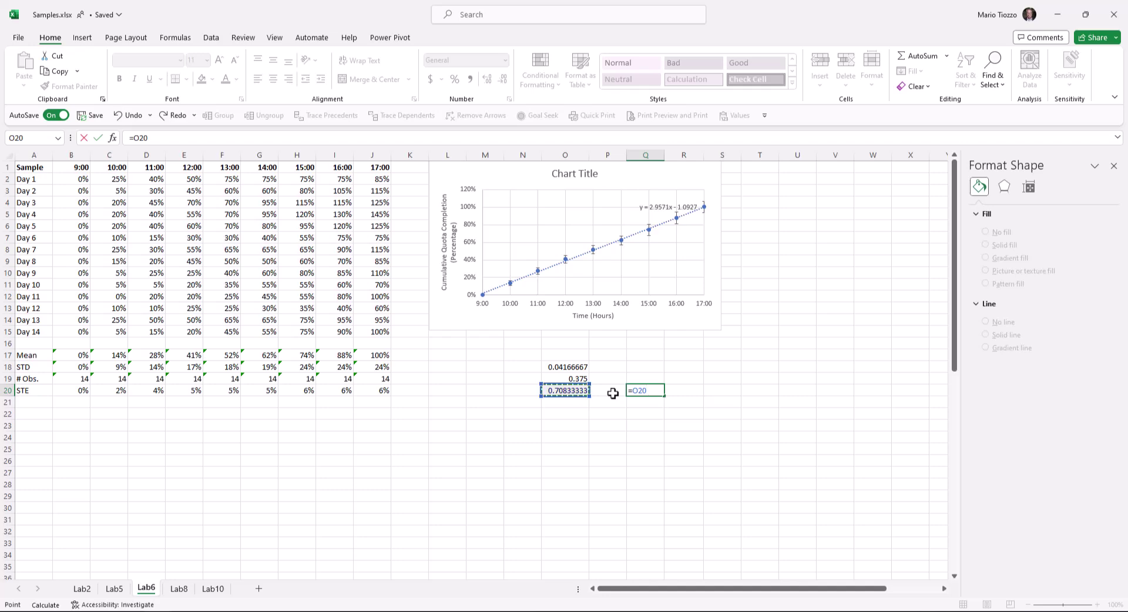
pyautogui.write('*2.9571-1.0927')
pyautogui.press('Return')
# Step: Format Q20 as a percentage with two decimals, showing 100.19%
pyautogui.press('Up')
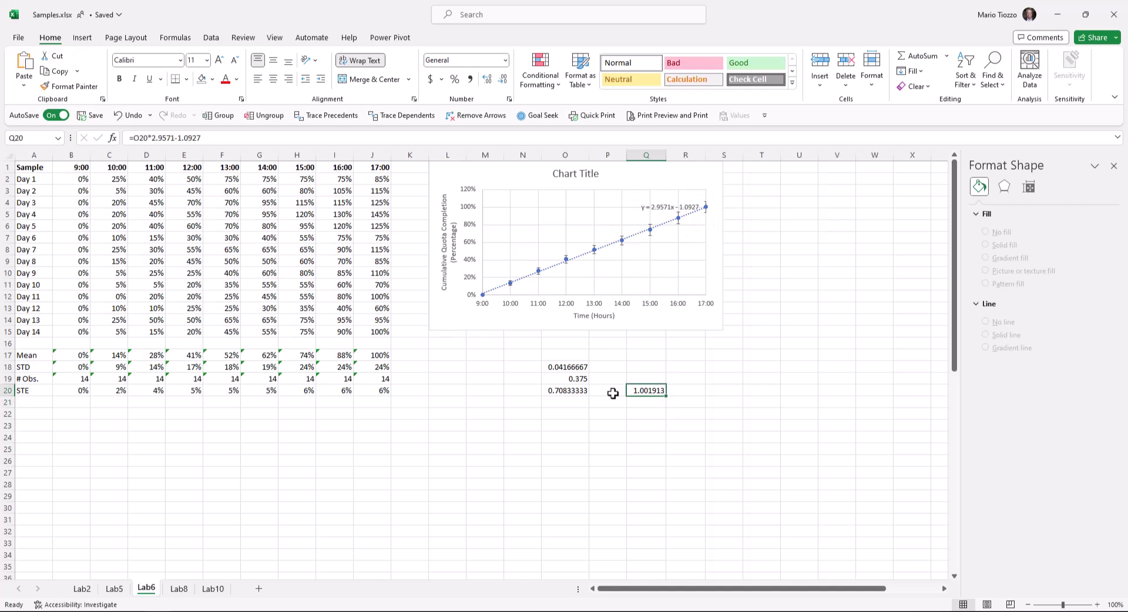
pyautogui.hotkey('ctrl', 'shift', '5')
pyautogui.click(486, 79)
pyautogui.click(487, 79)
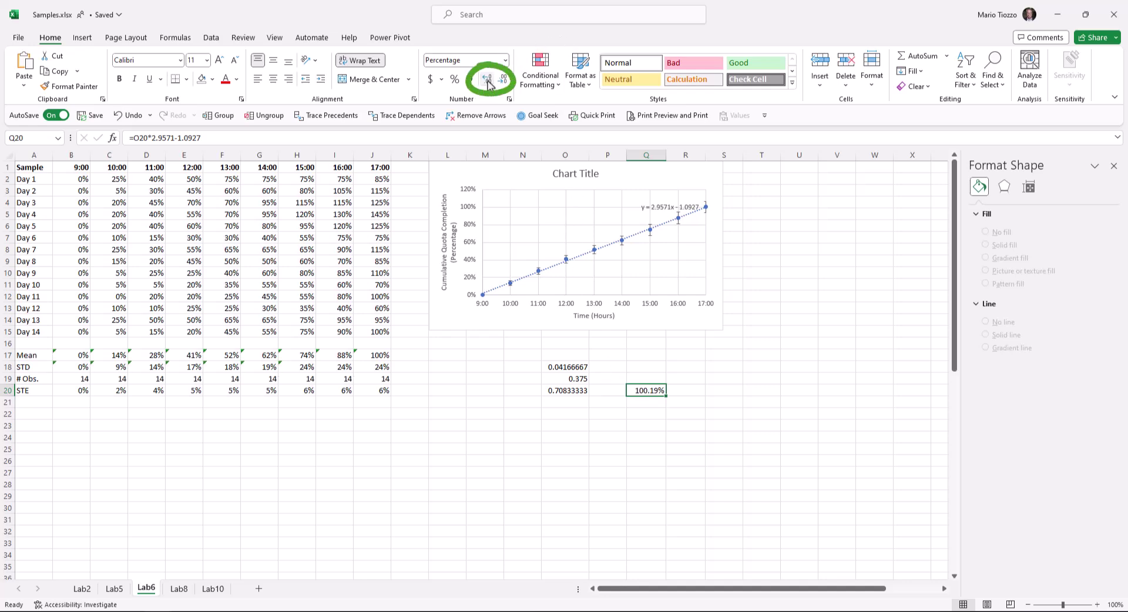
pyautogui.click(375, 355)
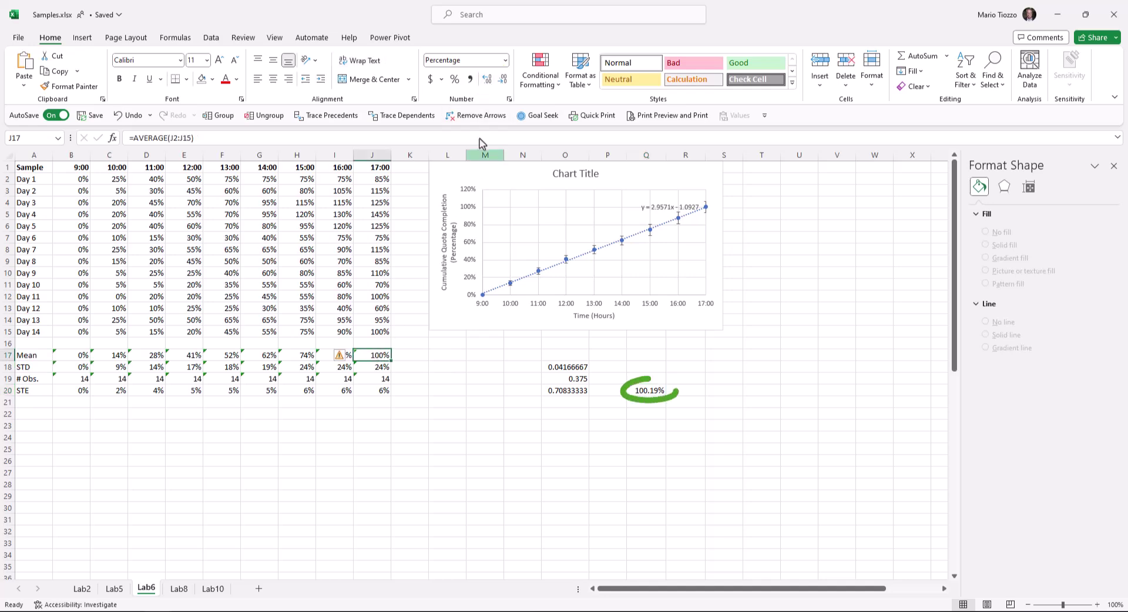
pyautogui.click(488, 80)
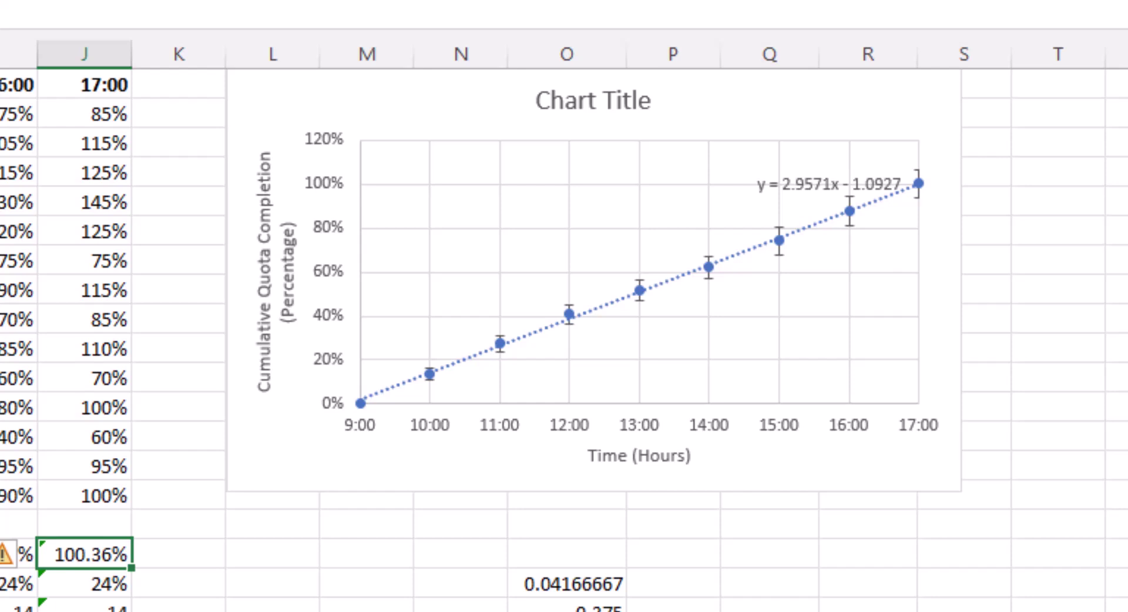
# Step: Delete the horizontal and vertical gridlines, the chart border and the chart title
pyautogui.click(450, 231)
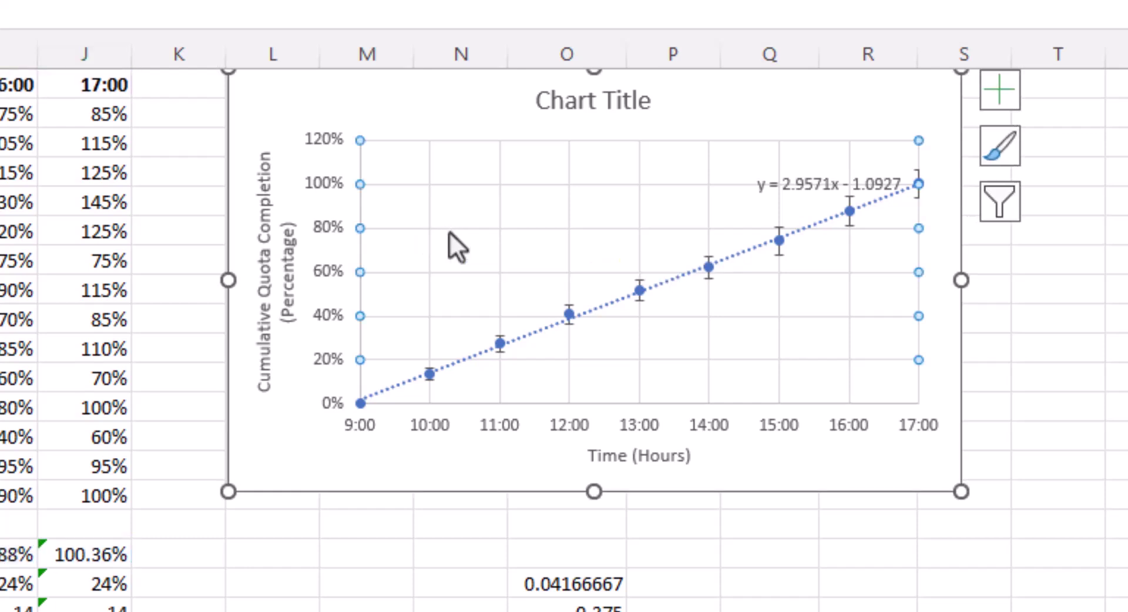
pyautogui.press('Delete')
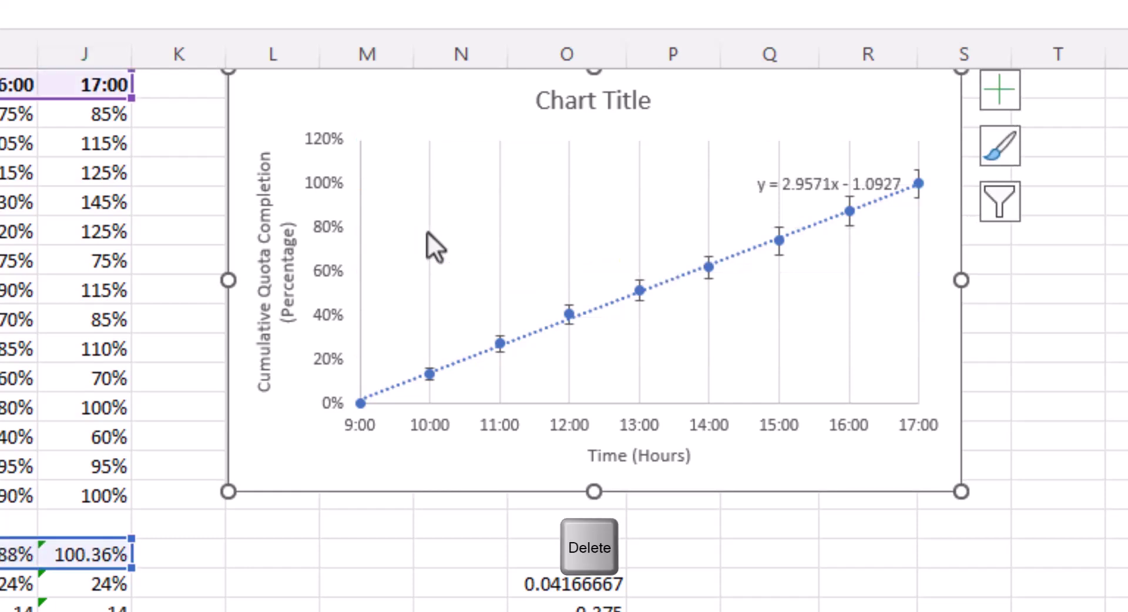
pyautogui.click(427, 231)
pyautogui.press('Delete')
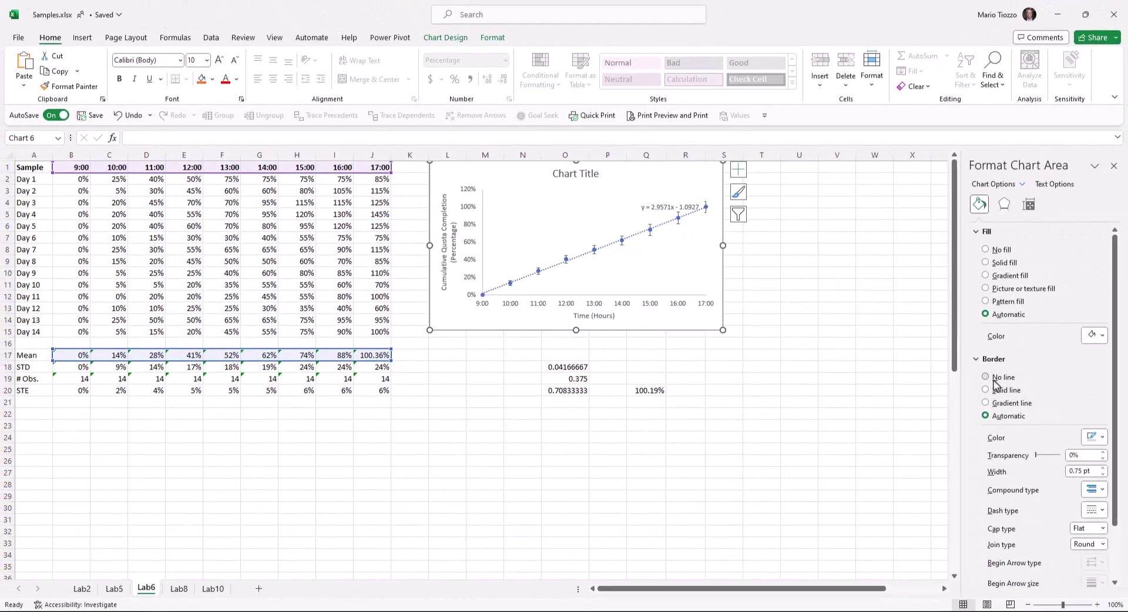
pyautogui.click(993, 383)
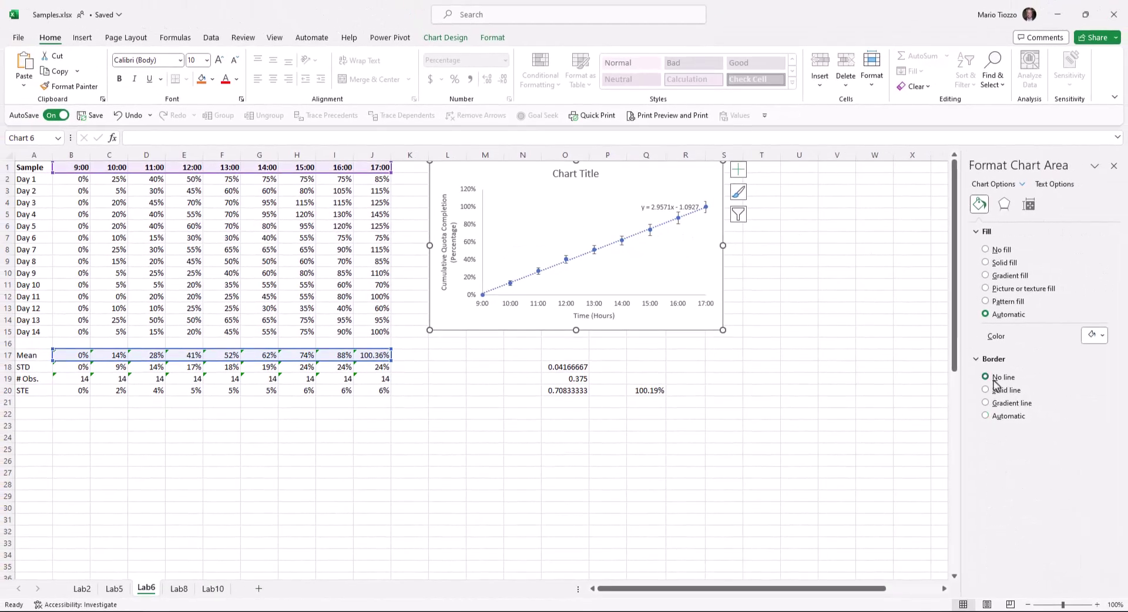
pyautogui.click(578, 179)
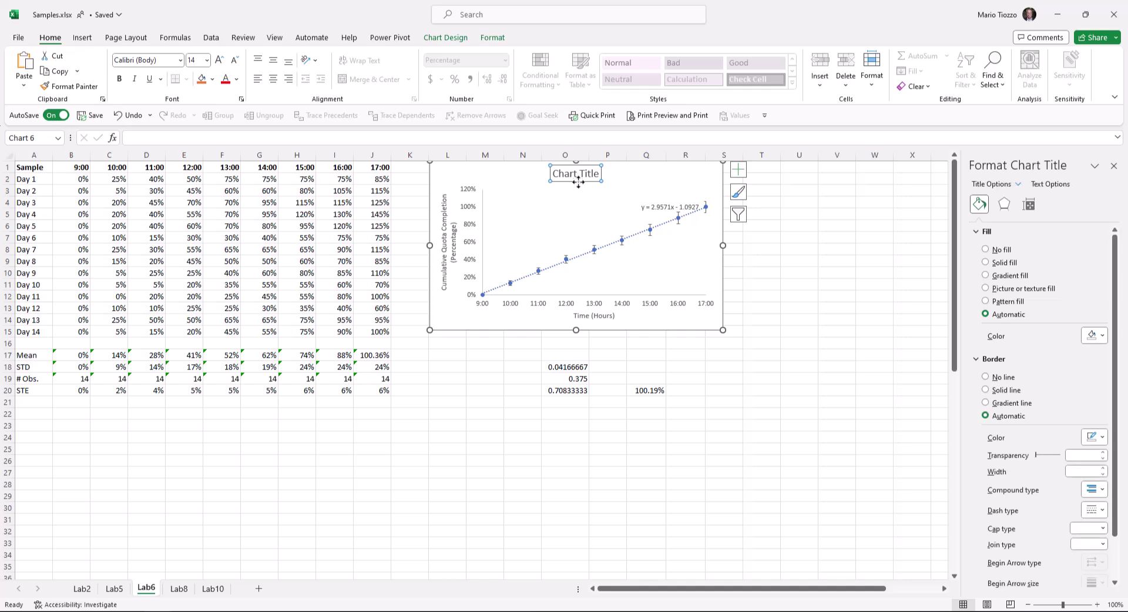
pyautogui.press('Delete')
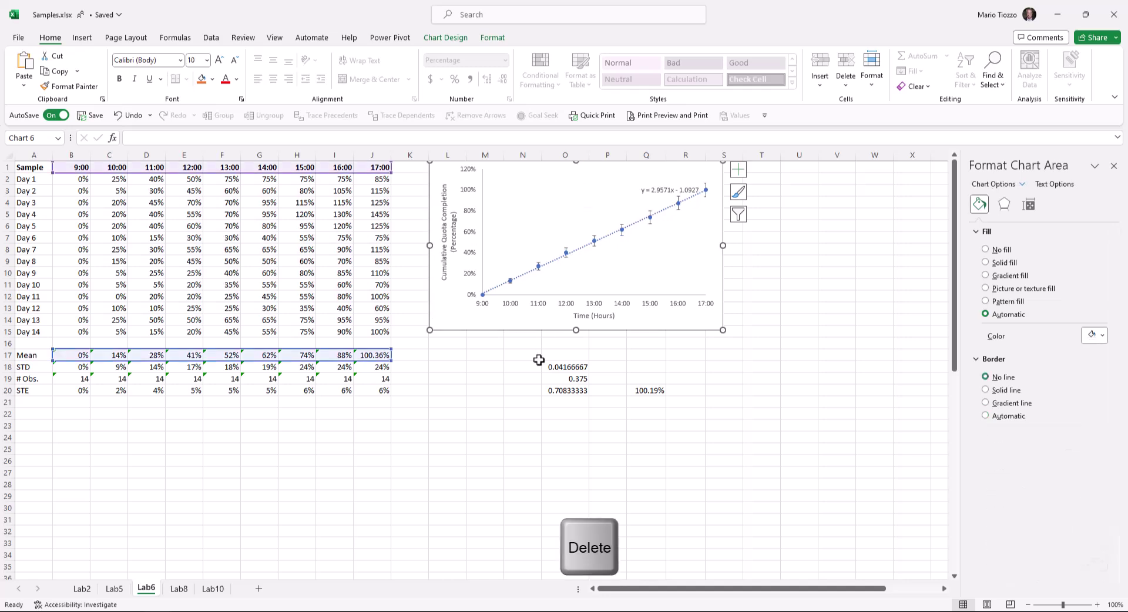
pyautogui.click(445, 347)
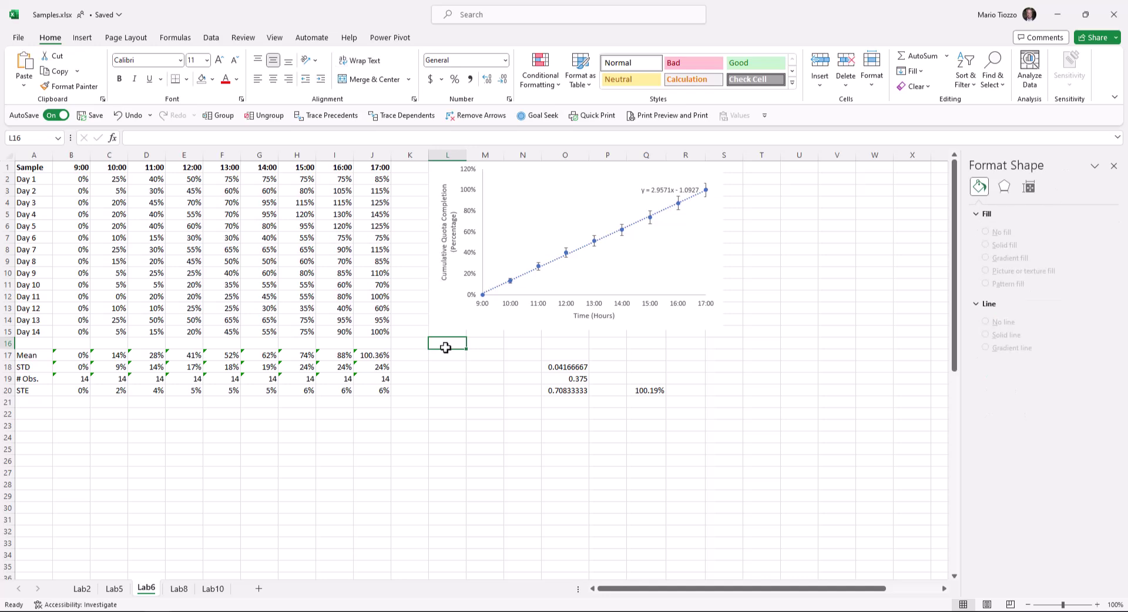
# Step: Clear the leftover values in M17:S21 and paste the Figure 1 caption into L16
pyautogui.moveTo(473, 353); pyautogui.dragTo(710, 404)
pyautogui.press('Delete')
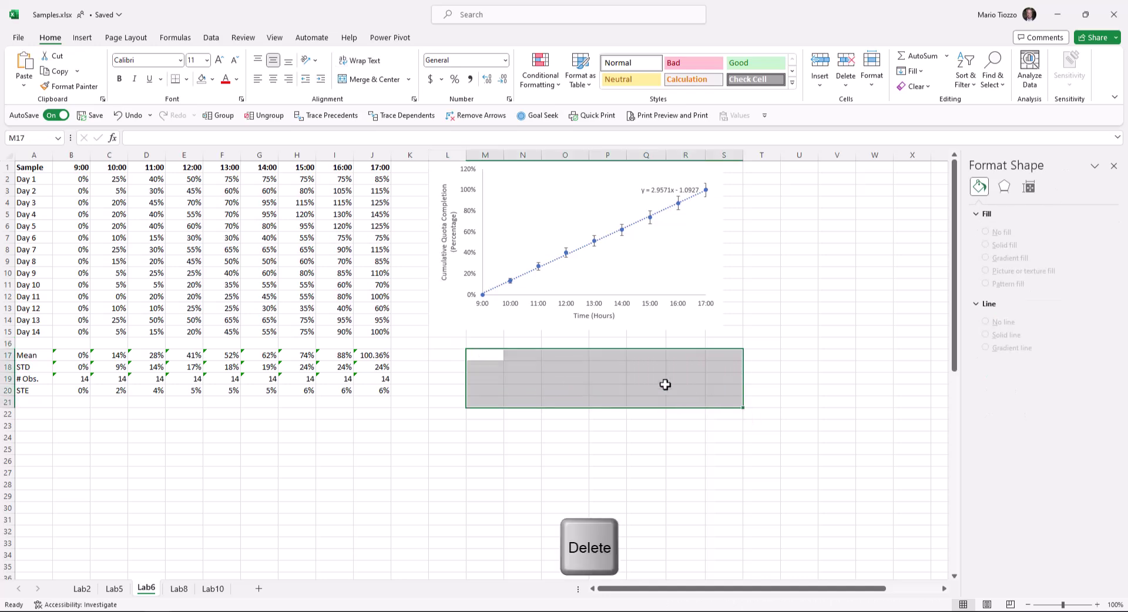
pyautogui.click(632, 377)
pyautogui.click(443, 344)
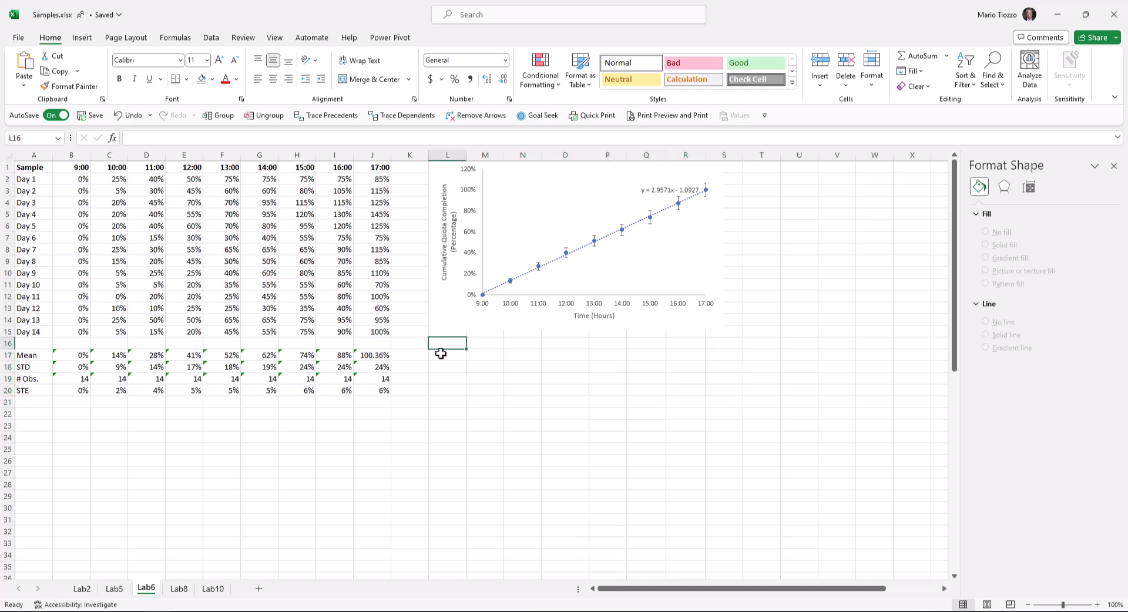
pyautogui.hotkey('ctrl', 'v')
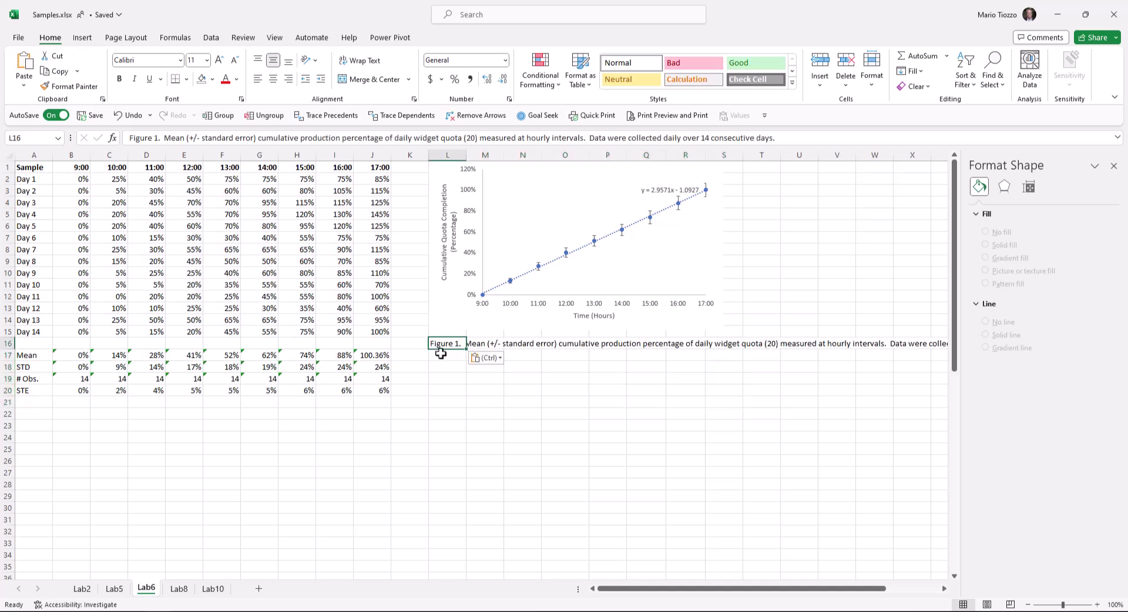
# Step: Merge L16:S18 with wrapped, left-aligned text and bold the 'Figure 1.' label
pyautogui.moveTo(443, 344); pyautogui.dragTo(722, 365)
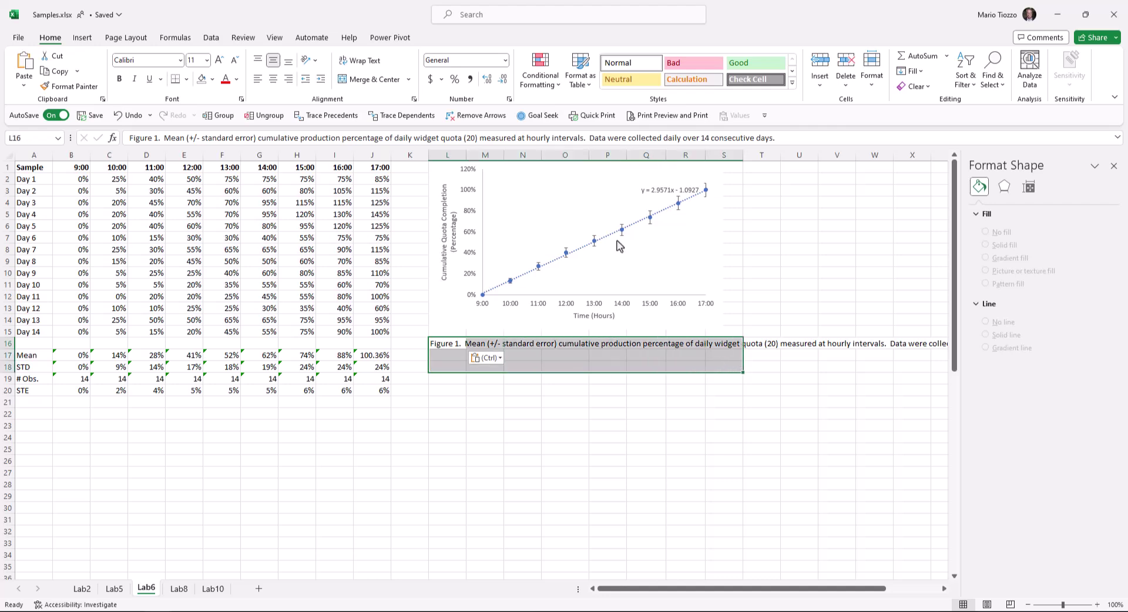
pyautogui.click(369, 79)
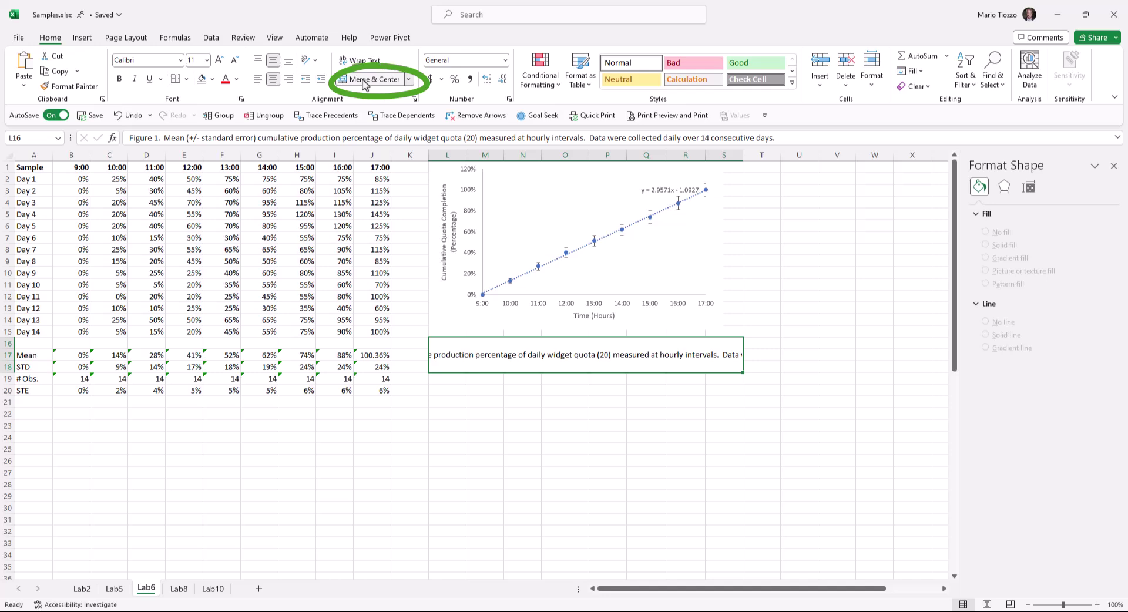
pyautogui.click(363, 62)
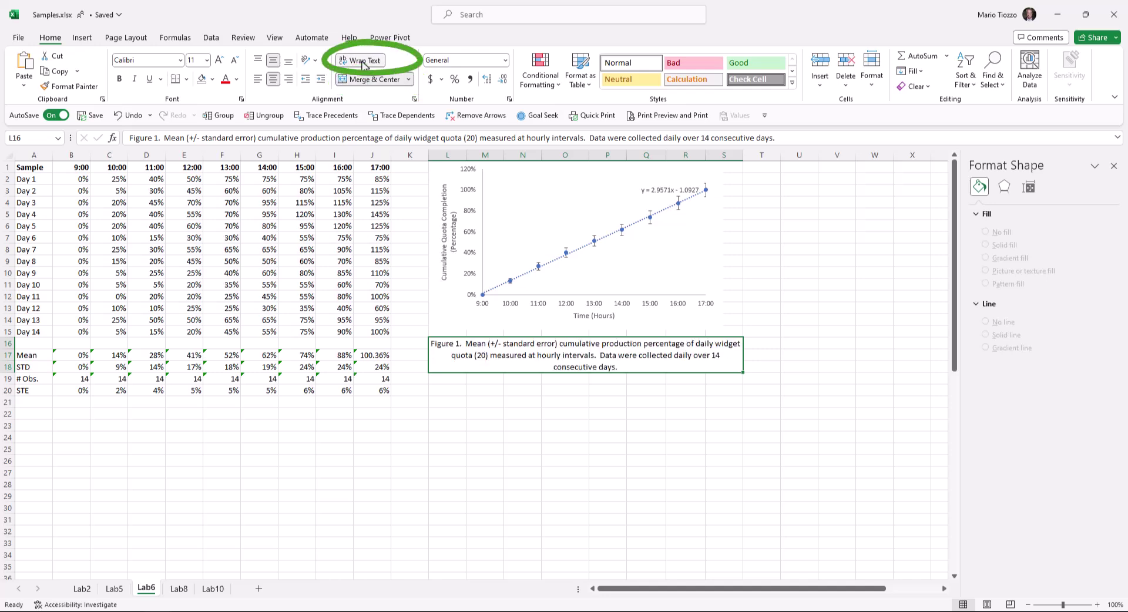
pyautogui.click(256, 81)
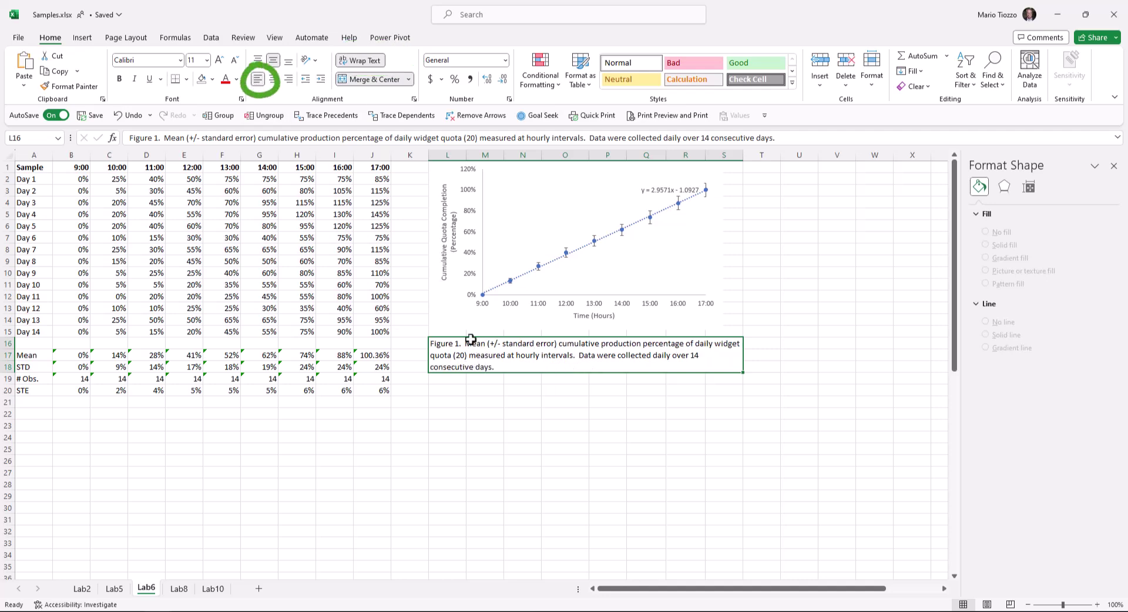
pyautogui.moveTo(163, 138); pyautogui.dragTo(129, 138)
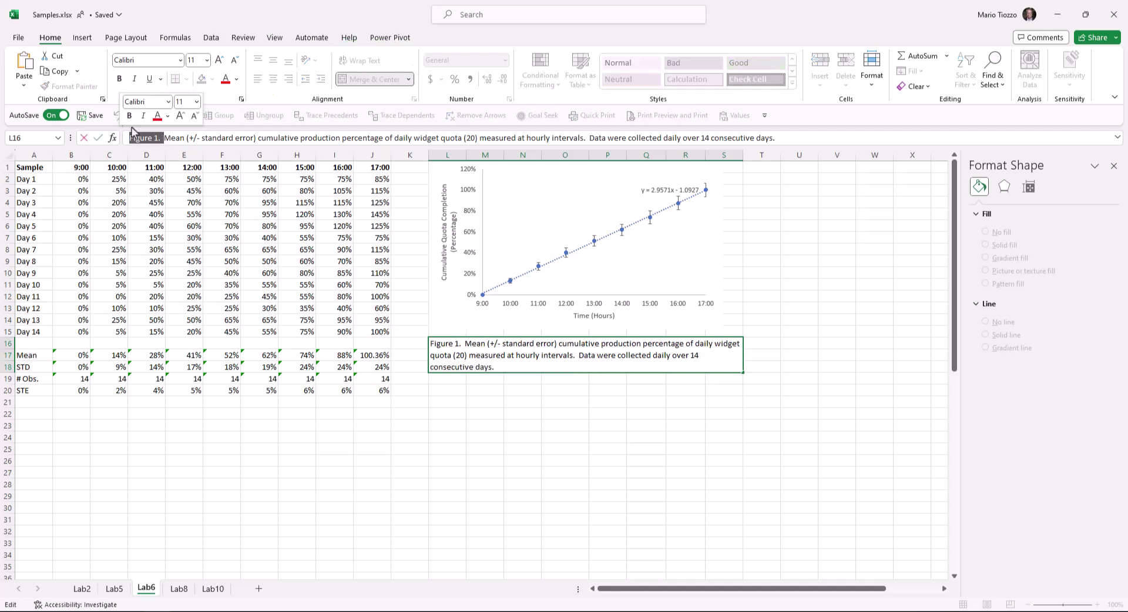
pyautogui.click(119, 78)
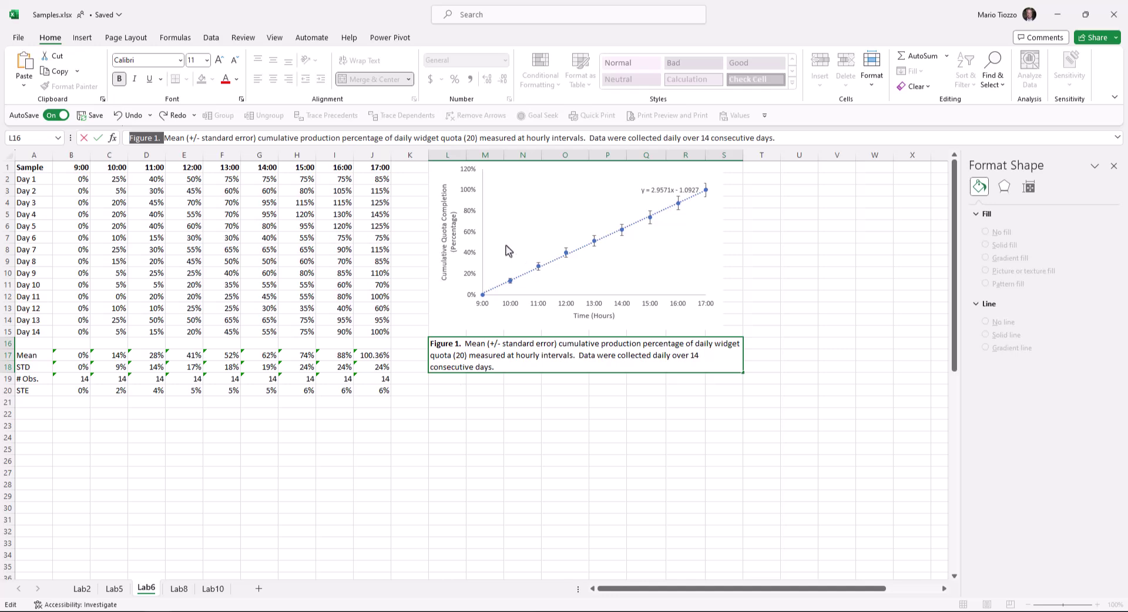
# Step: Fill K1:T19 white to hide the gridlines behind the chart and caption
pyautogui.moveTo(420, 167)
pyautogui.mouseDown()
pyautogui.moveTo(750, 372)
pyautogui.moveTo(749, 383)
pyautogui.mouseUp()
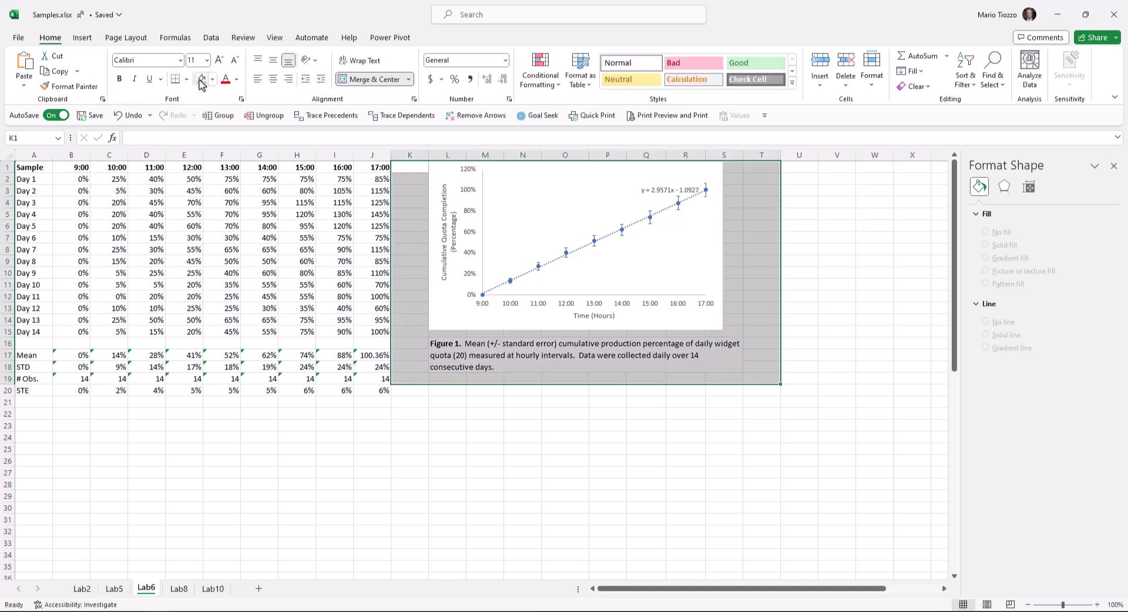
pyautogui.click(212, 78)
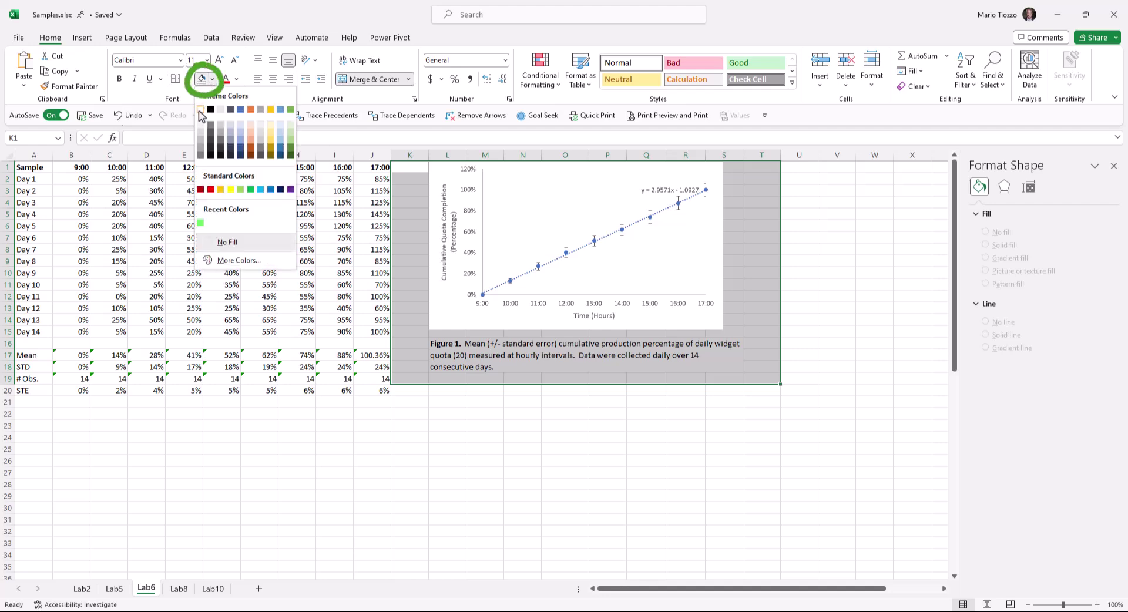
pyautogui.click(201, 109)
pyautogui.click(411, 192)
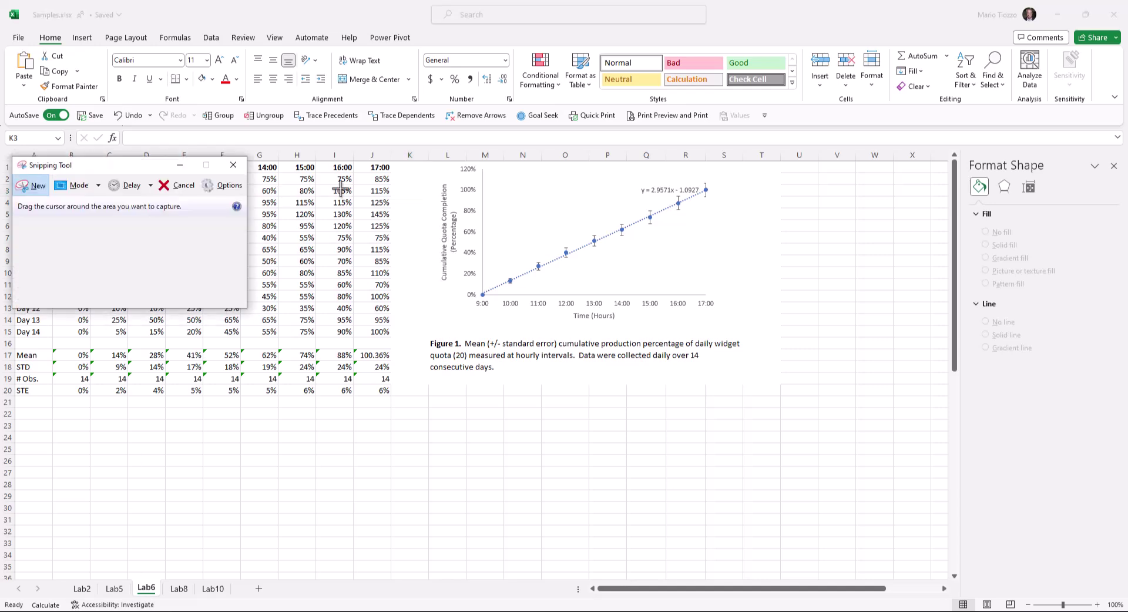
# Step: Capture the chart and its Figure 1 caption with Snipping Tool
pyautogui.click(36, 187)
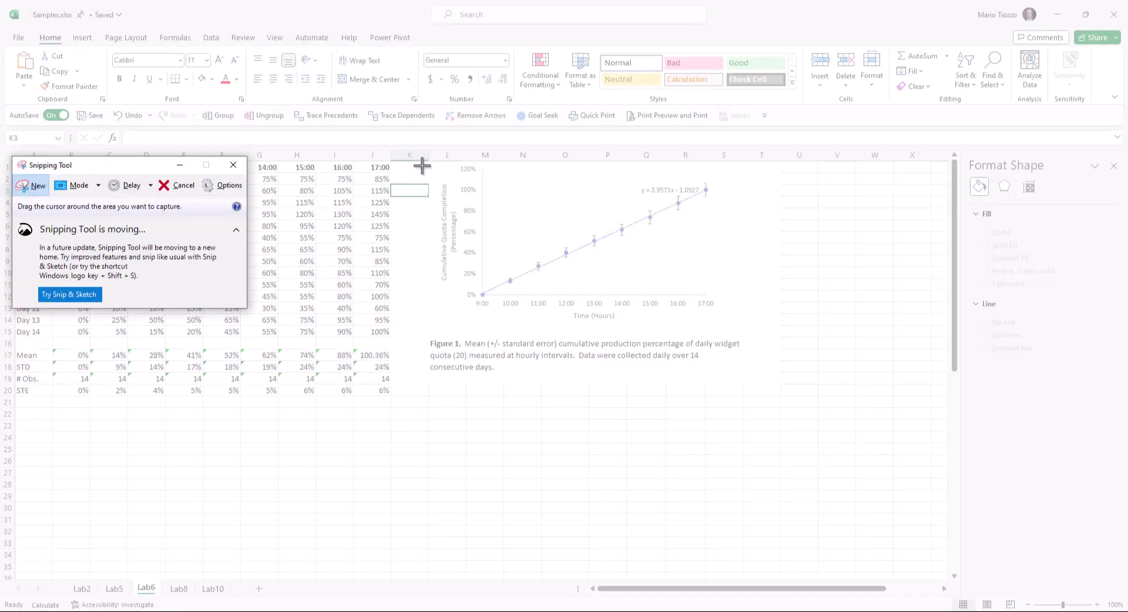
pyautogui.click(233, 165)
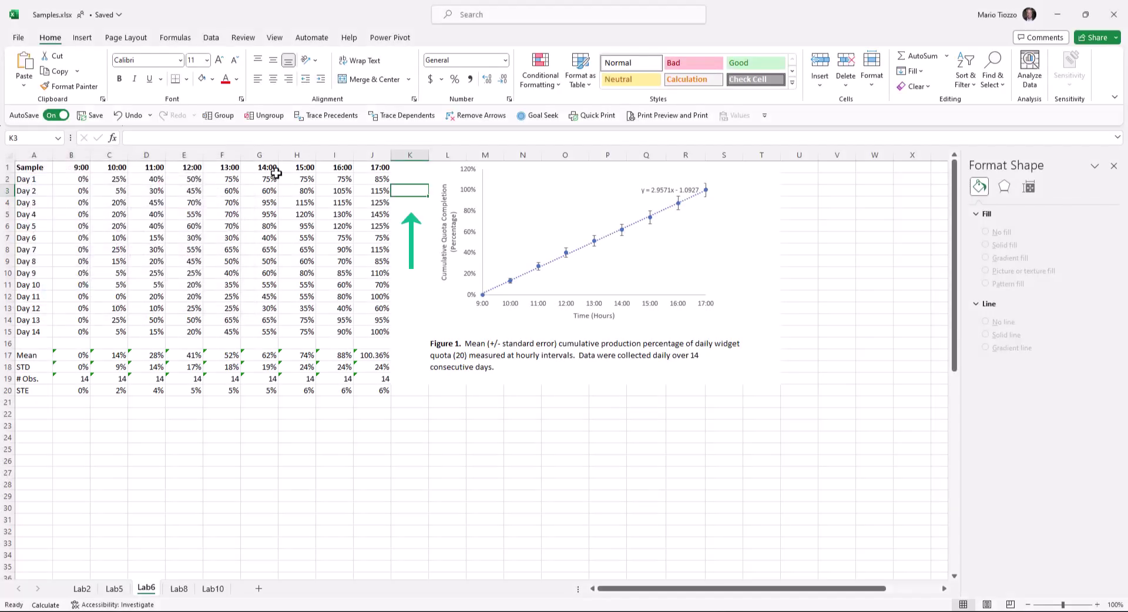
pyautogui.press('Left')
pyautogui.press('Left')
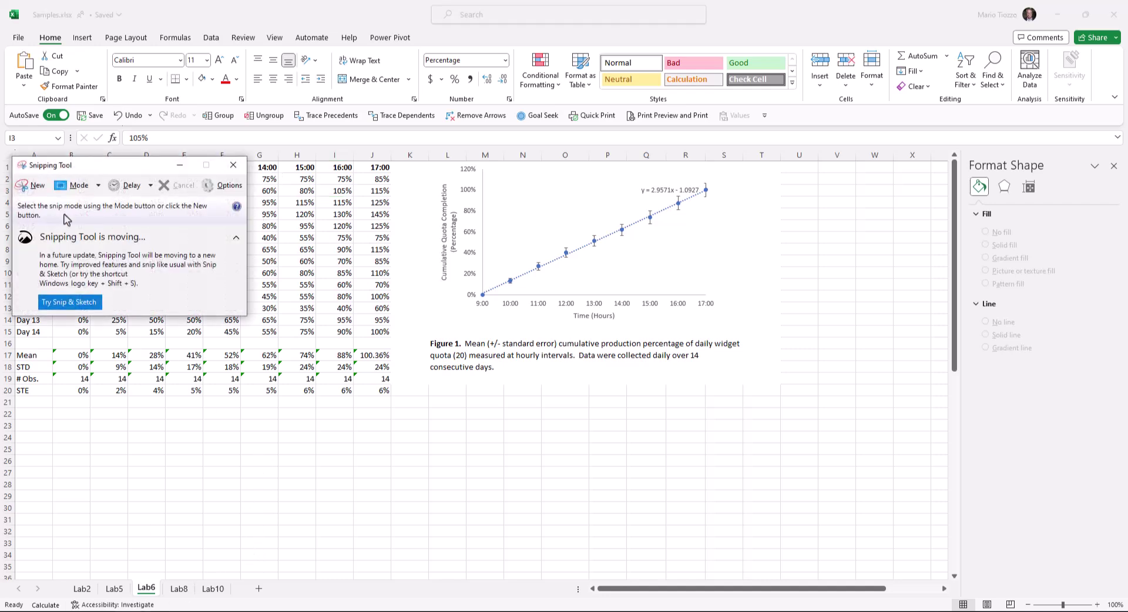
pyautogui.click(36, 182)
pyautogui.moveTo(428, 163); pyautogui.dragTo(742, 376)
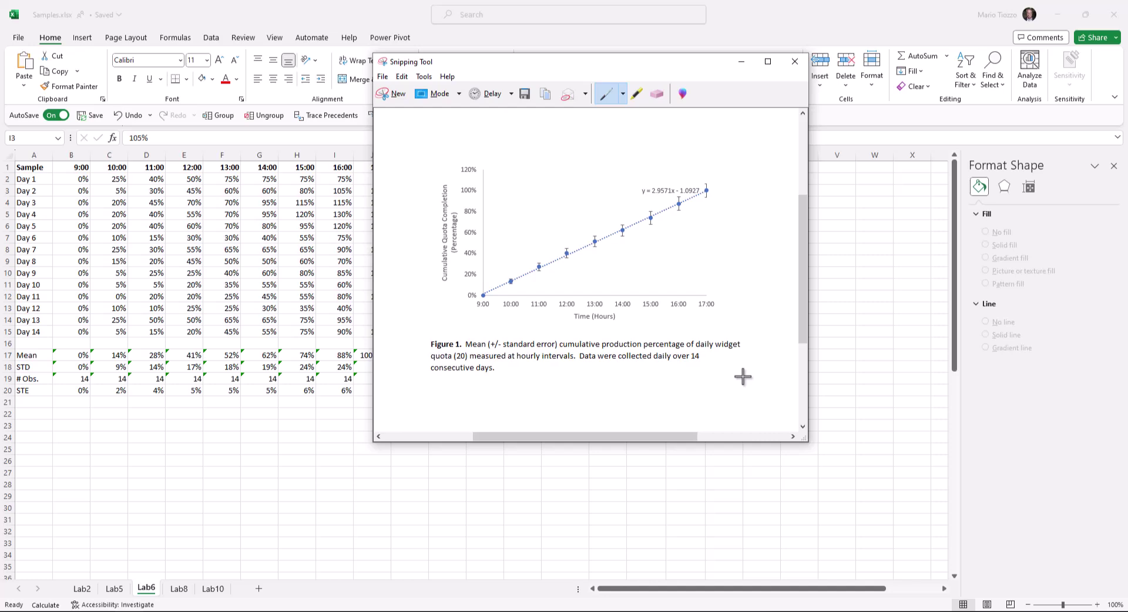